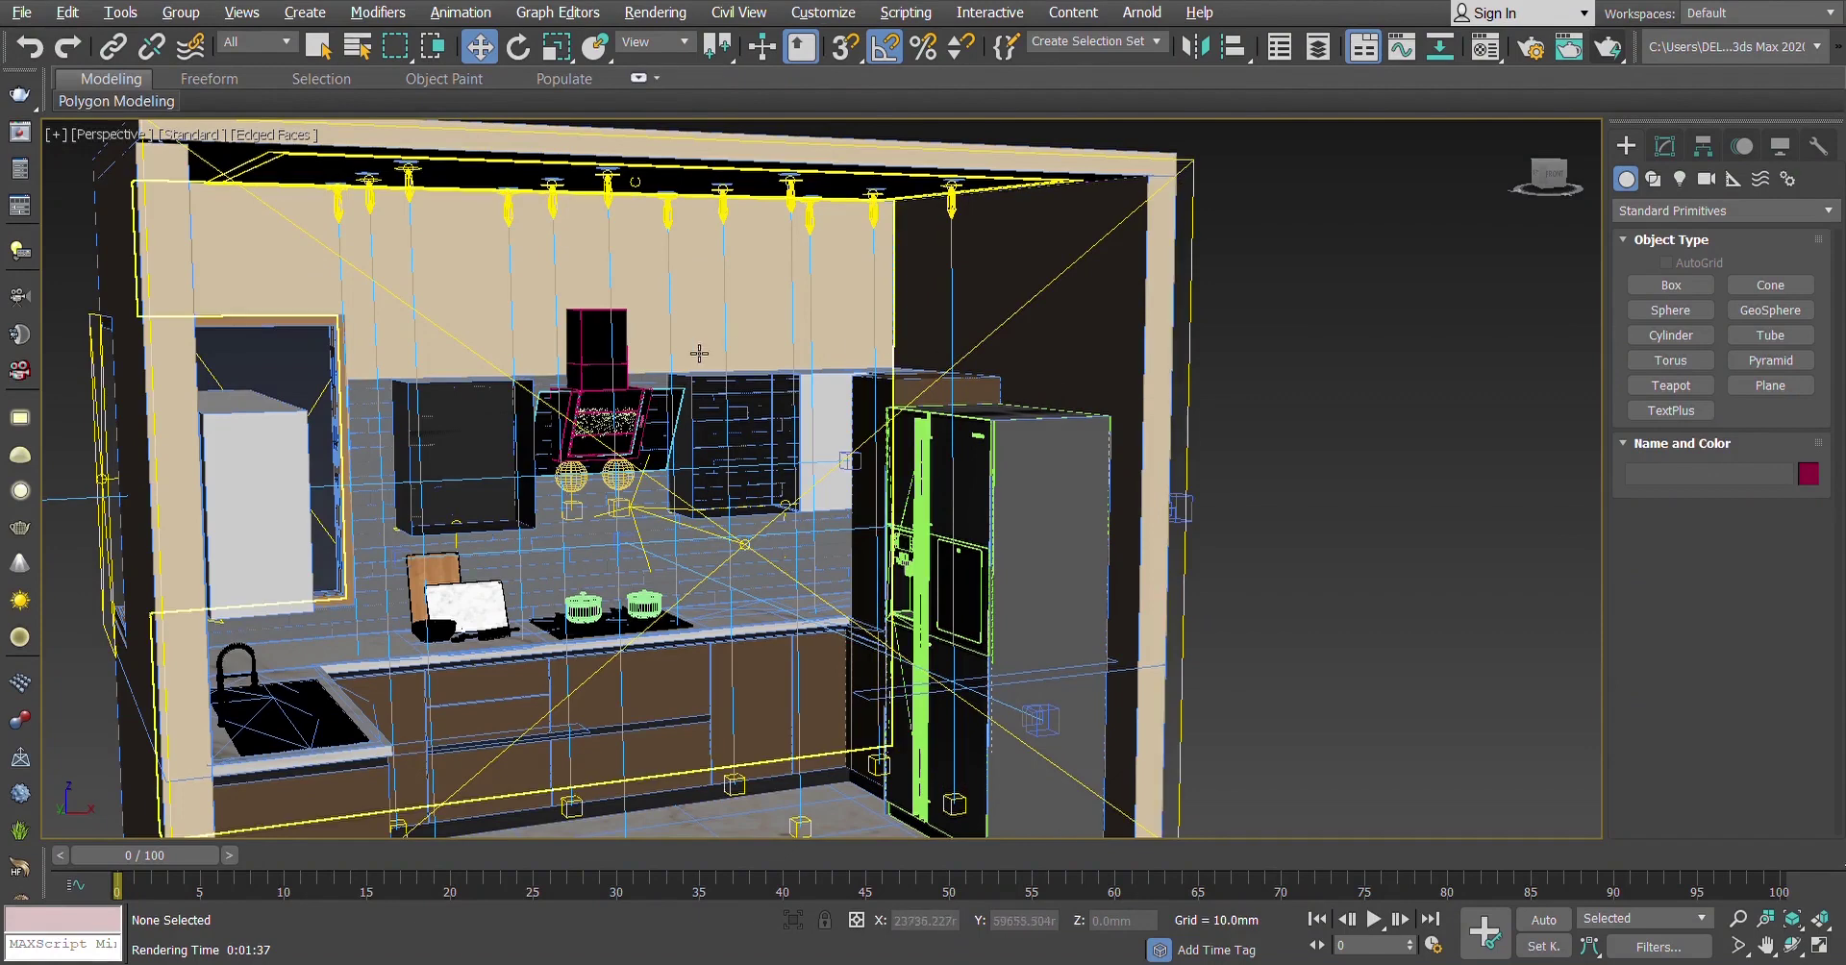
Maximize the Perspective view and orbit around the kitchen to inspect it from several angles
scroll(877, 427, down, 3)
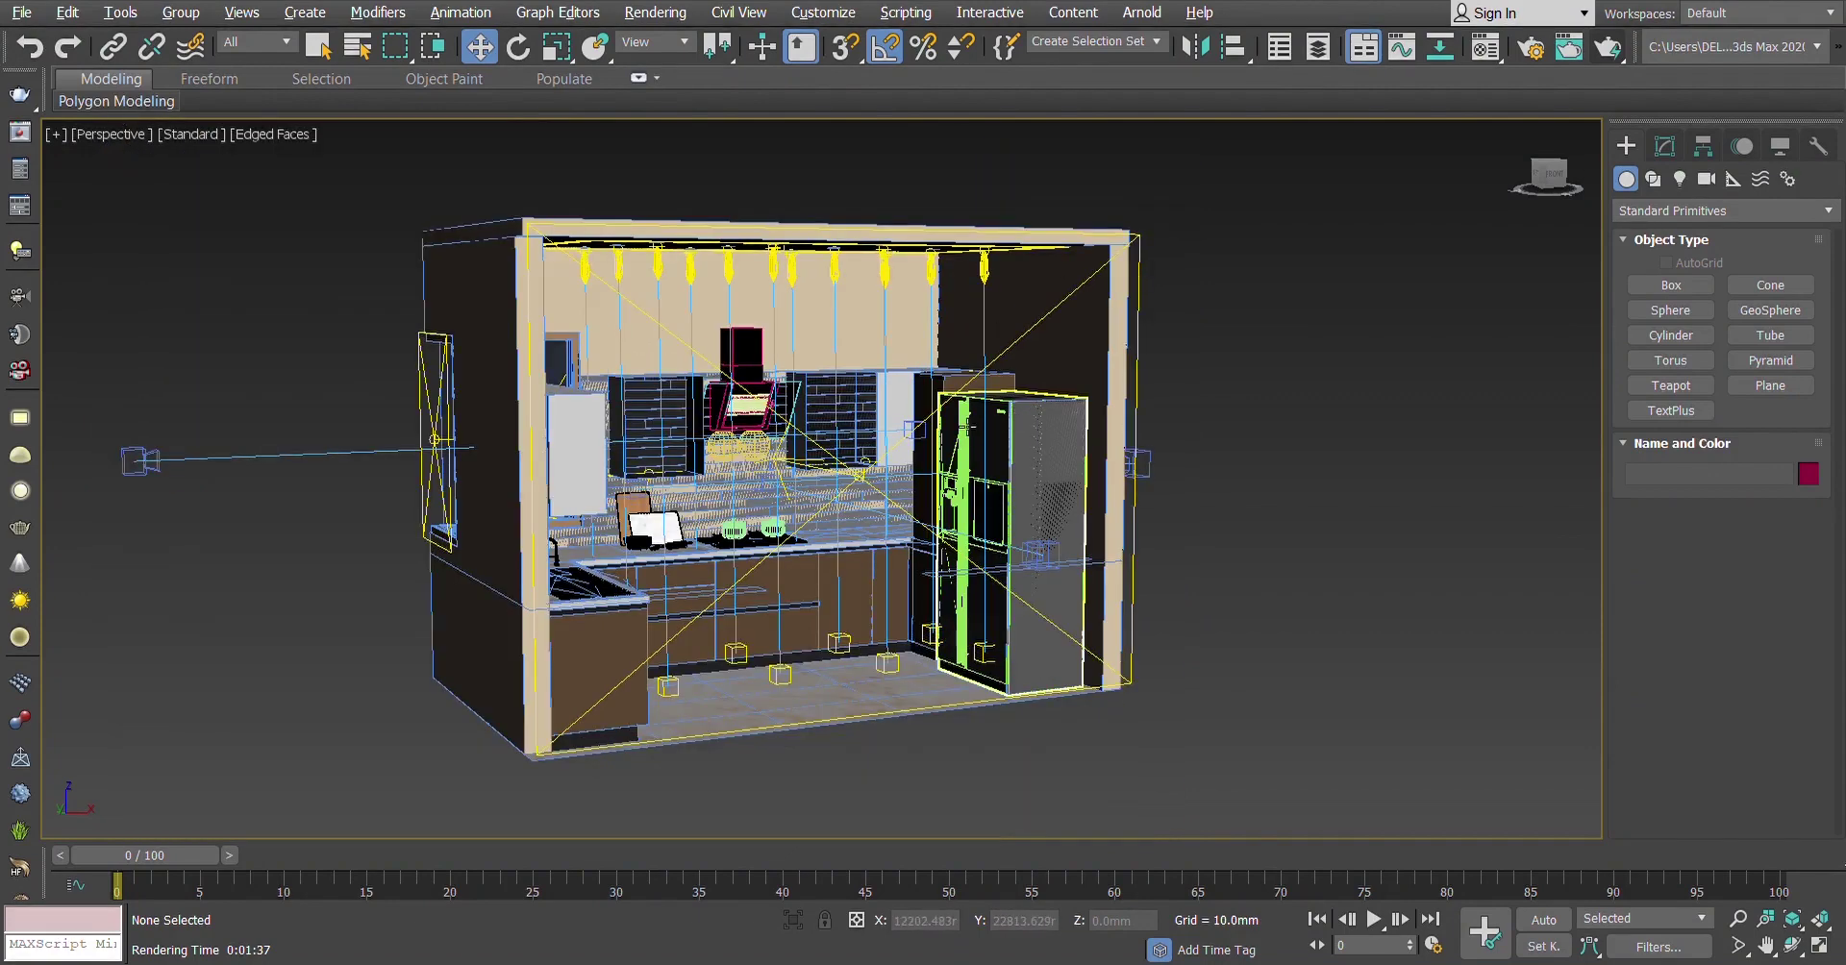
scroll(862, 464, up, 4)
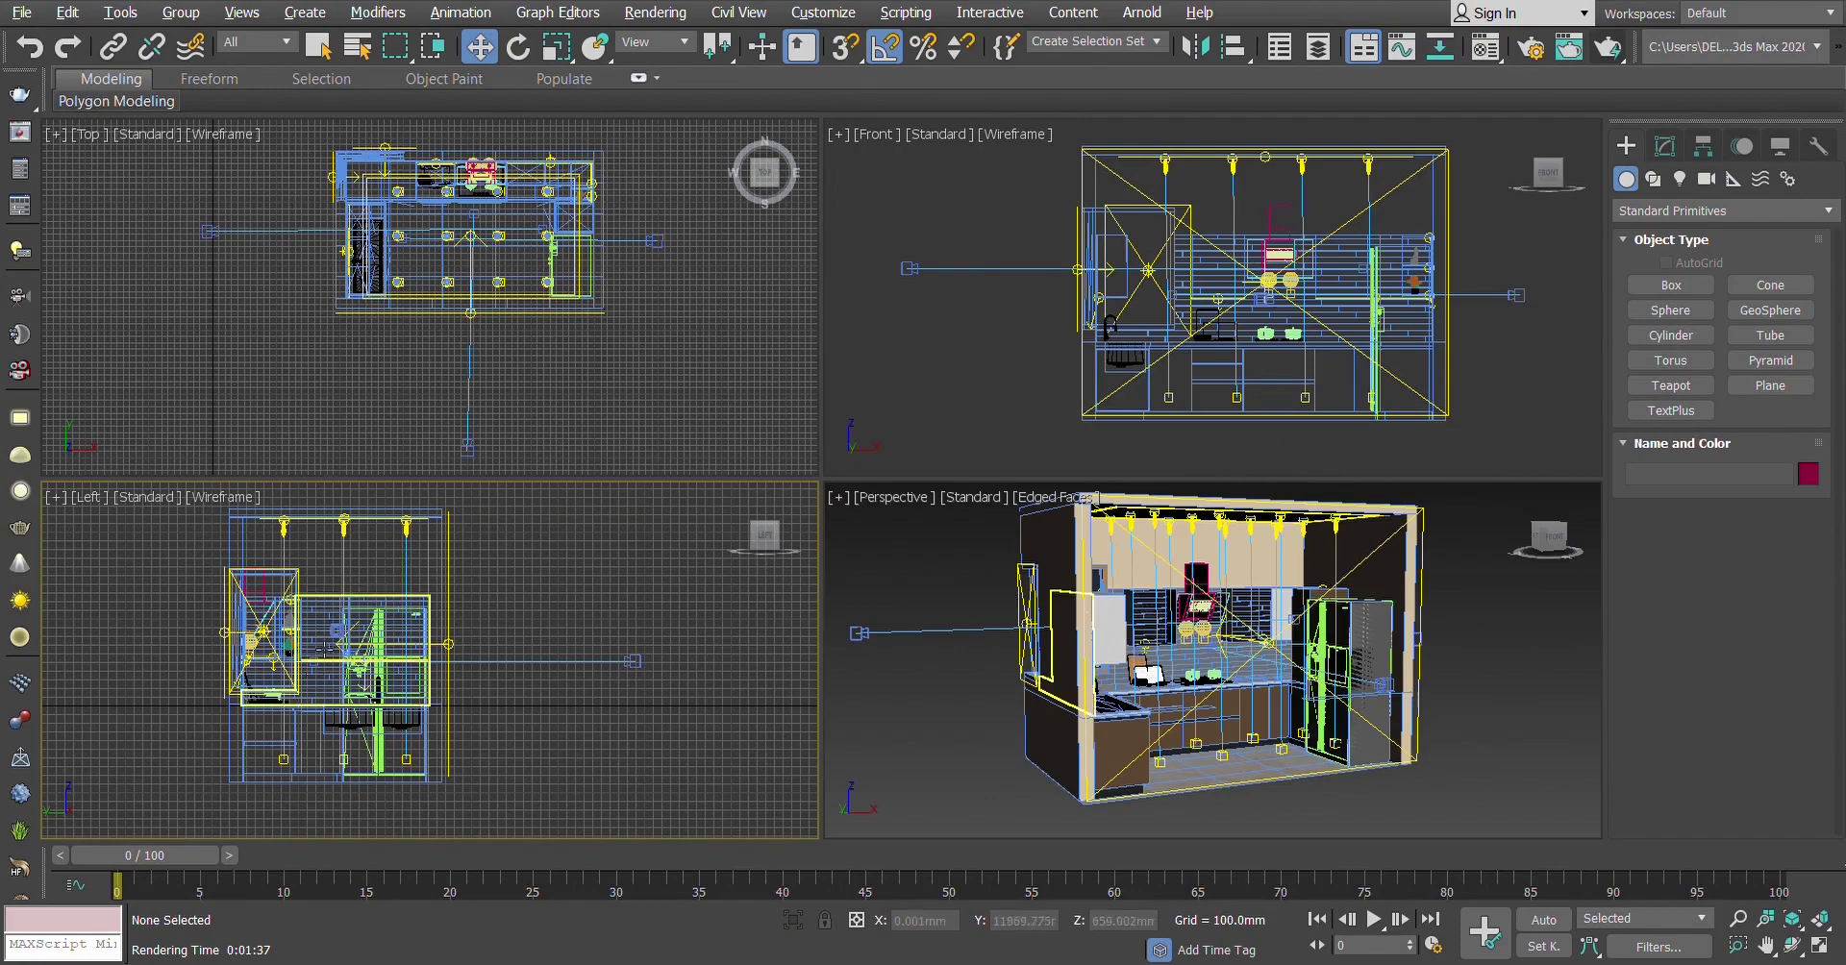
click(1497, 747)
key(alt+w)
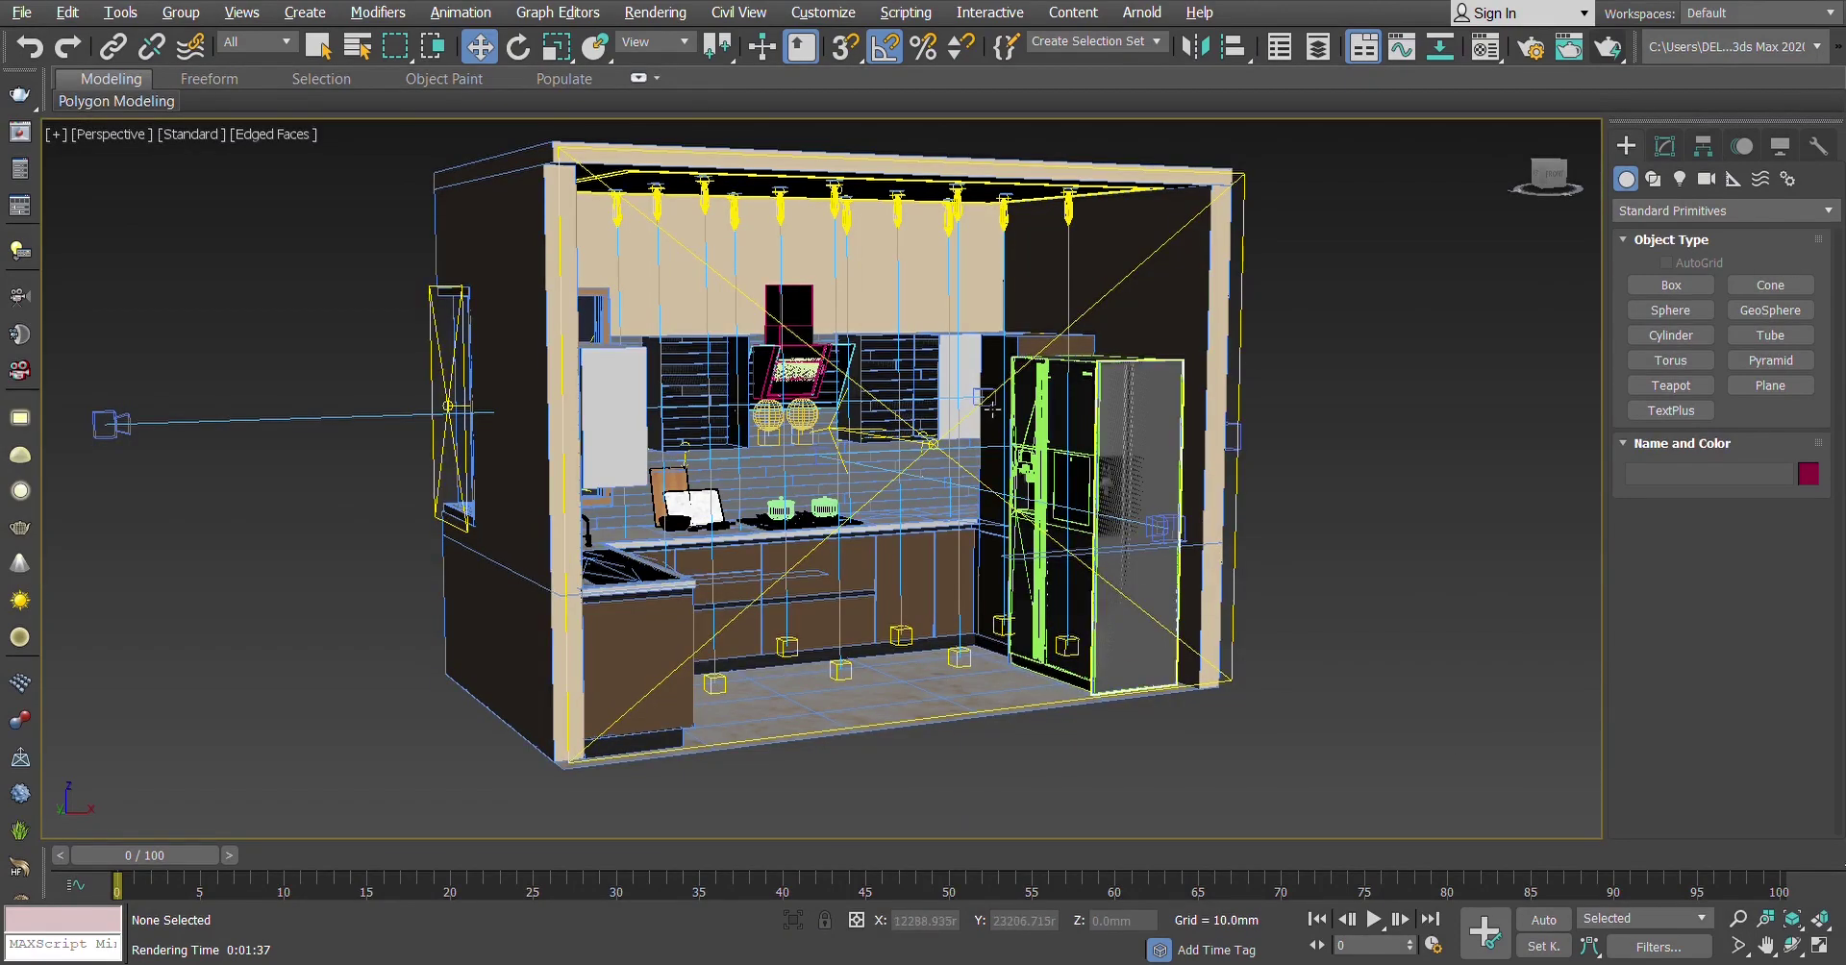
drag(1543, 175, 1476, 179)
click(1548, 171)
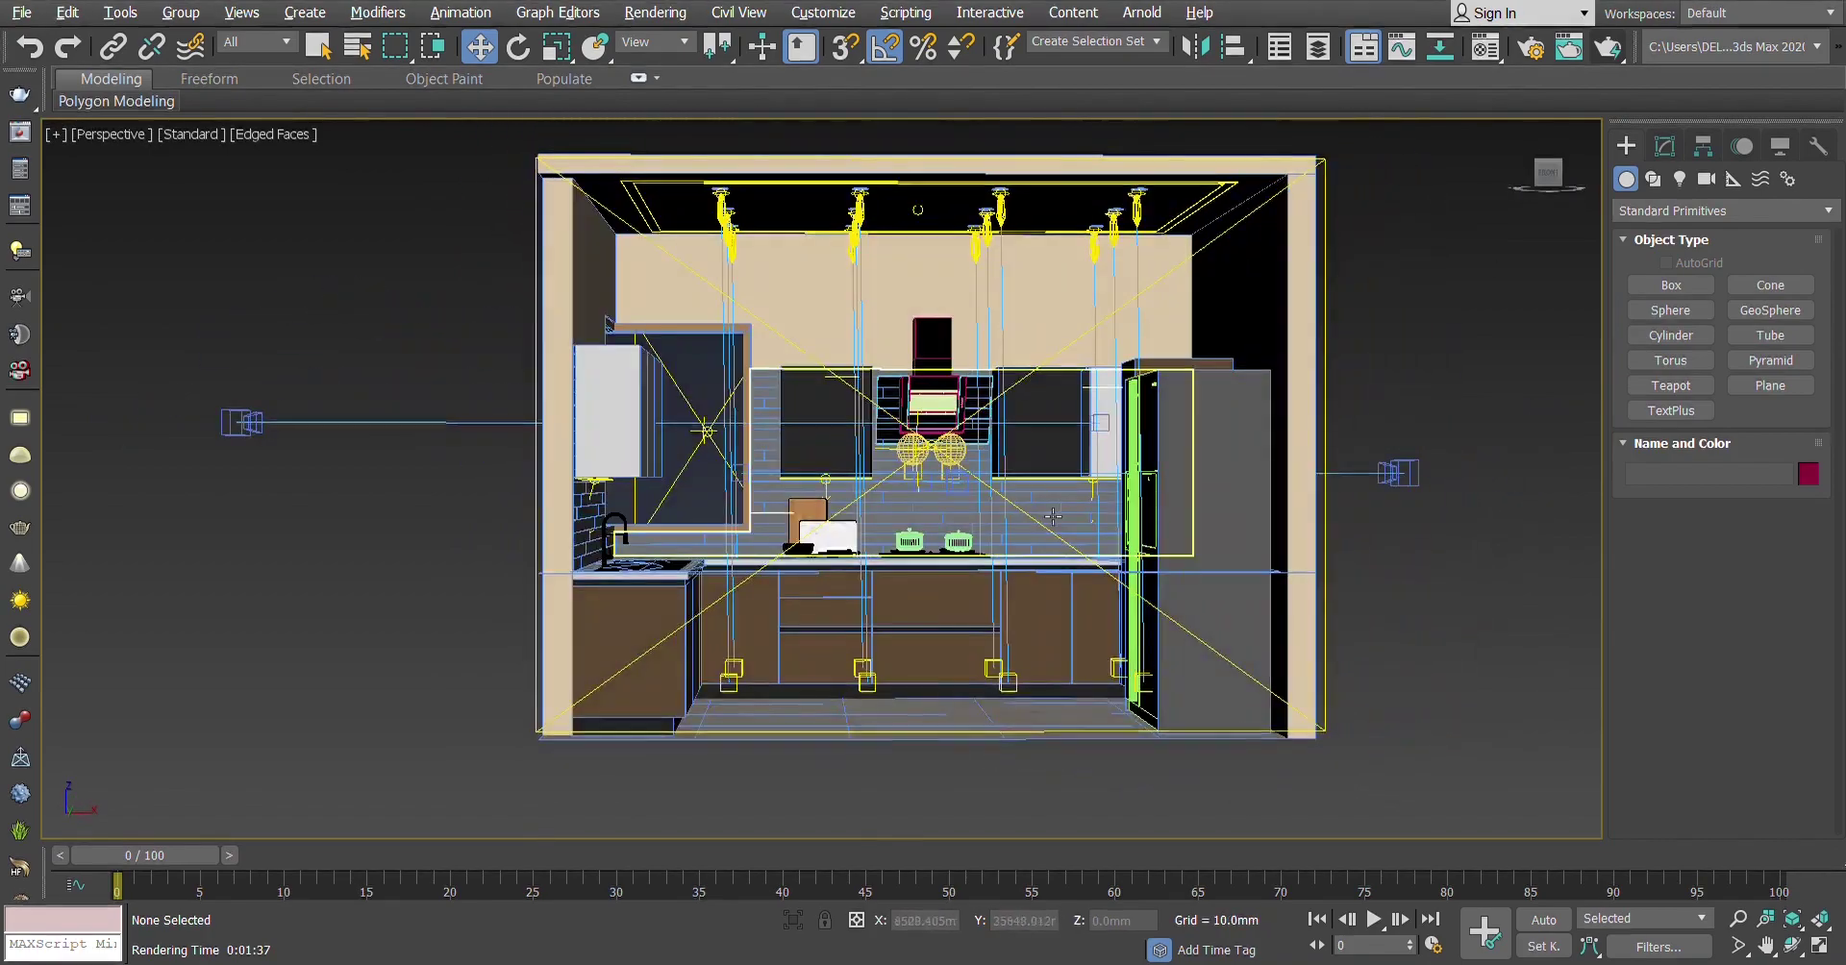
scroll(917, 480, up, 3)
scroll(917, 480, down, 2)
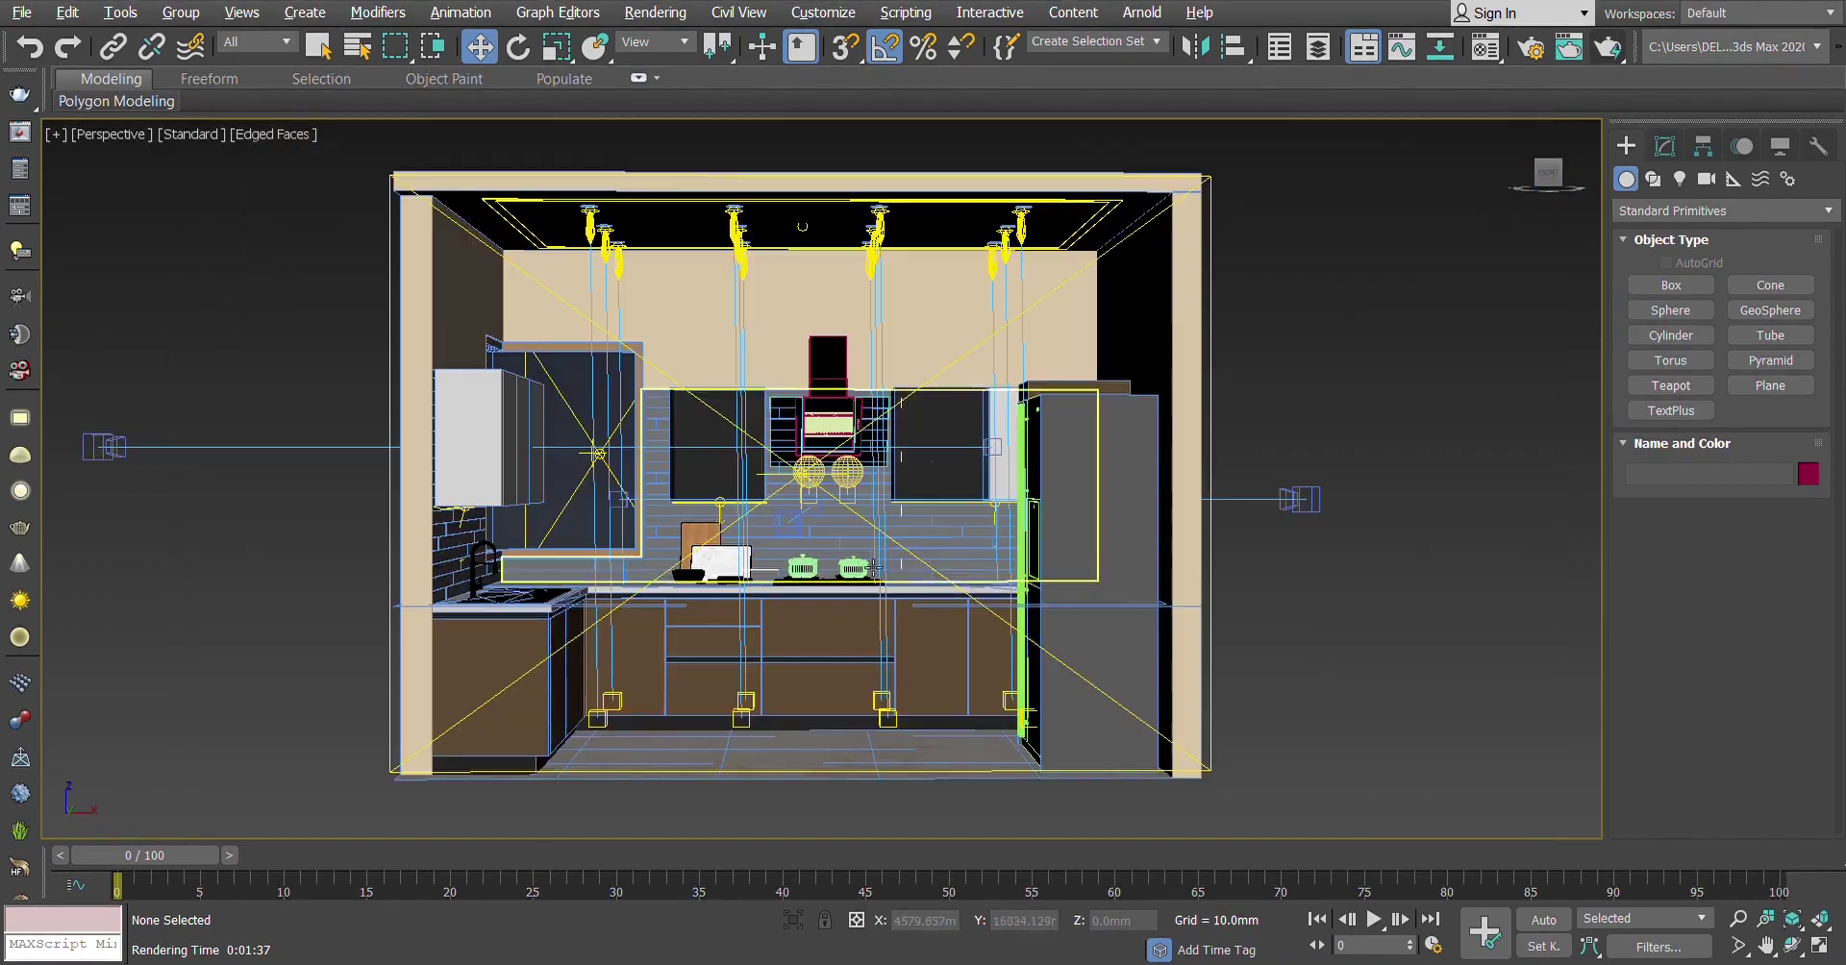
click(1564, 185)
mouse_move(1543, 178)
mouse_down()
mouse_move(1596, 180)
mouse_move(1576, 173)
mouse_up()
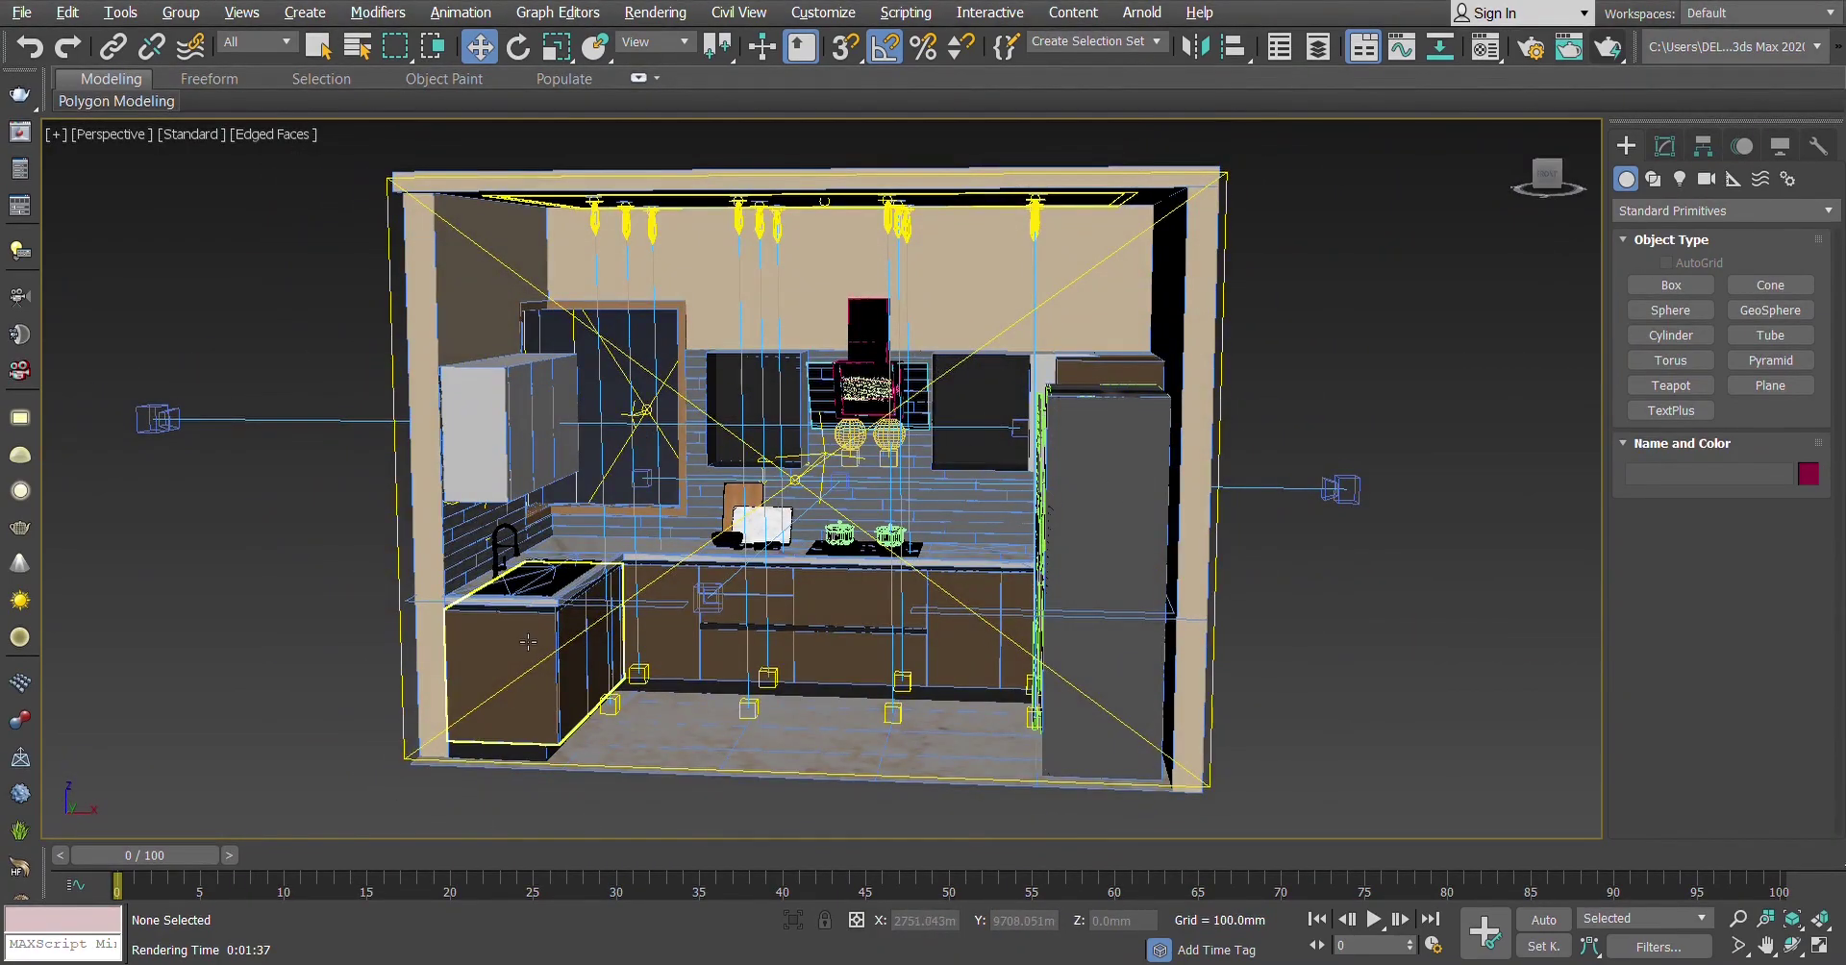
scroll(528, 640, up, 3)
scroll(529, 639, down, 3)
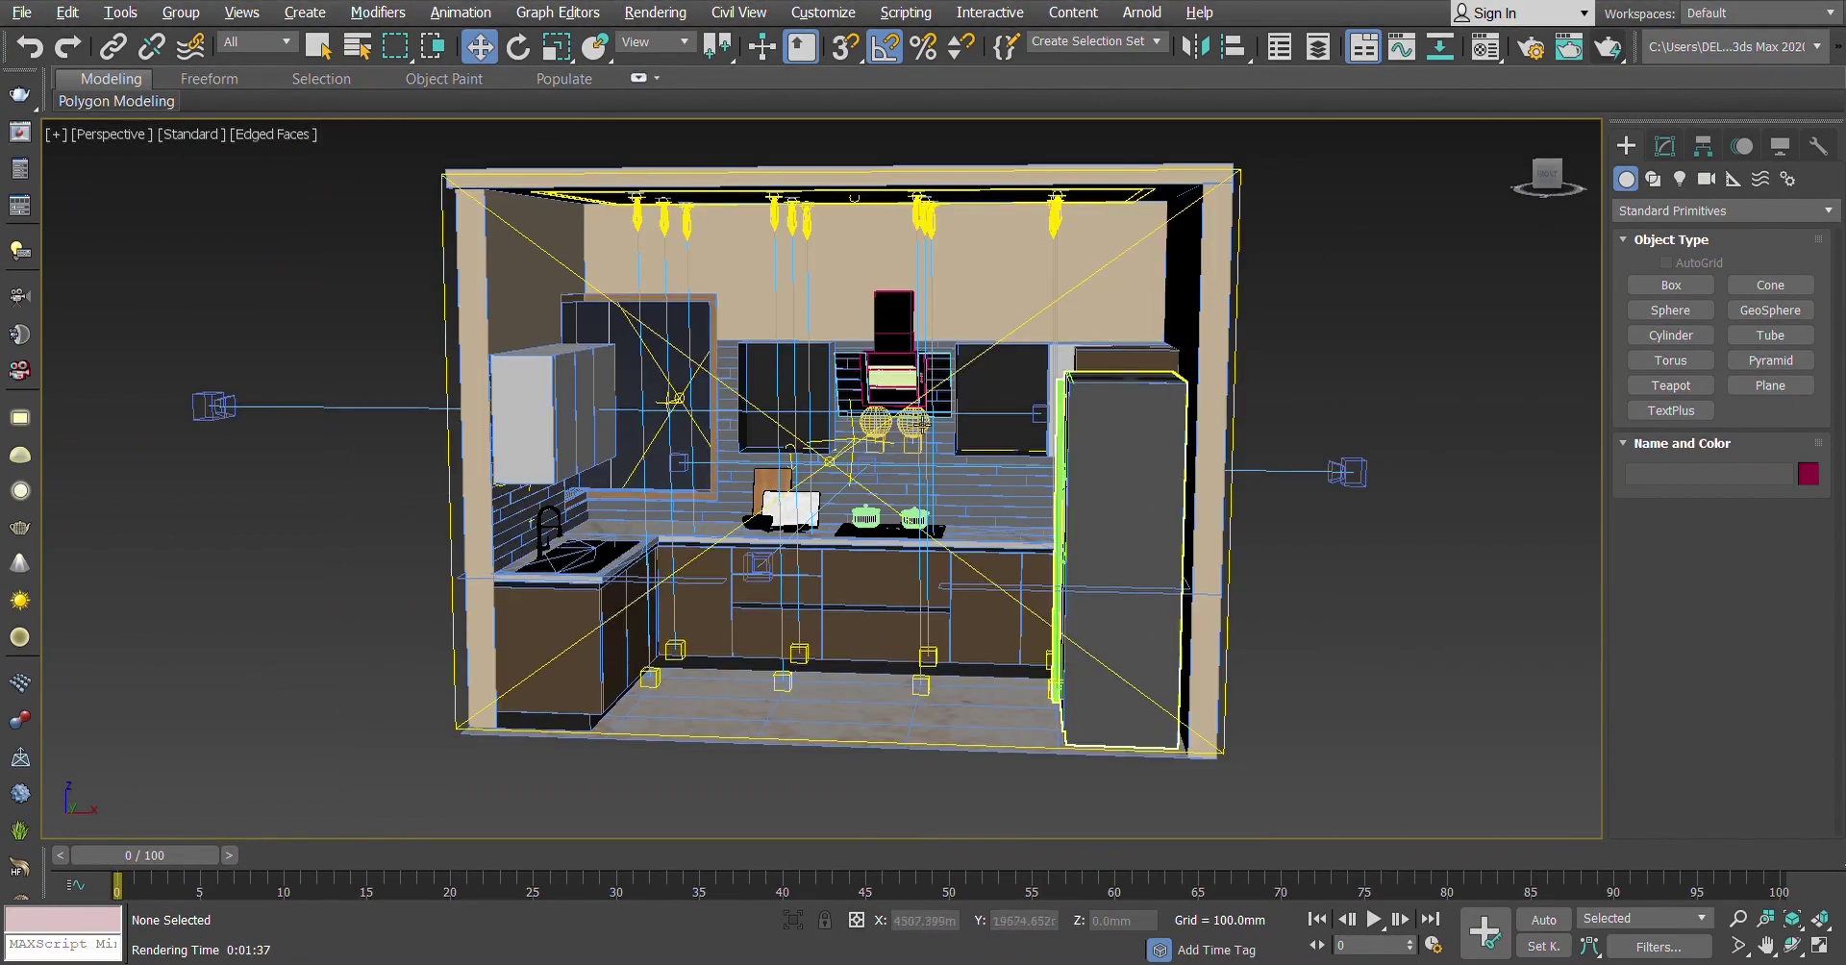
drag(1559, 190, 1611, 192)
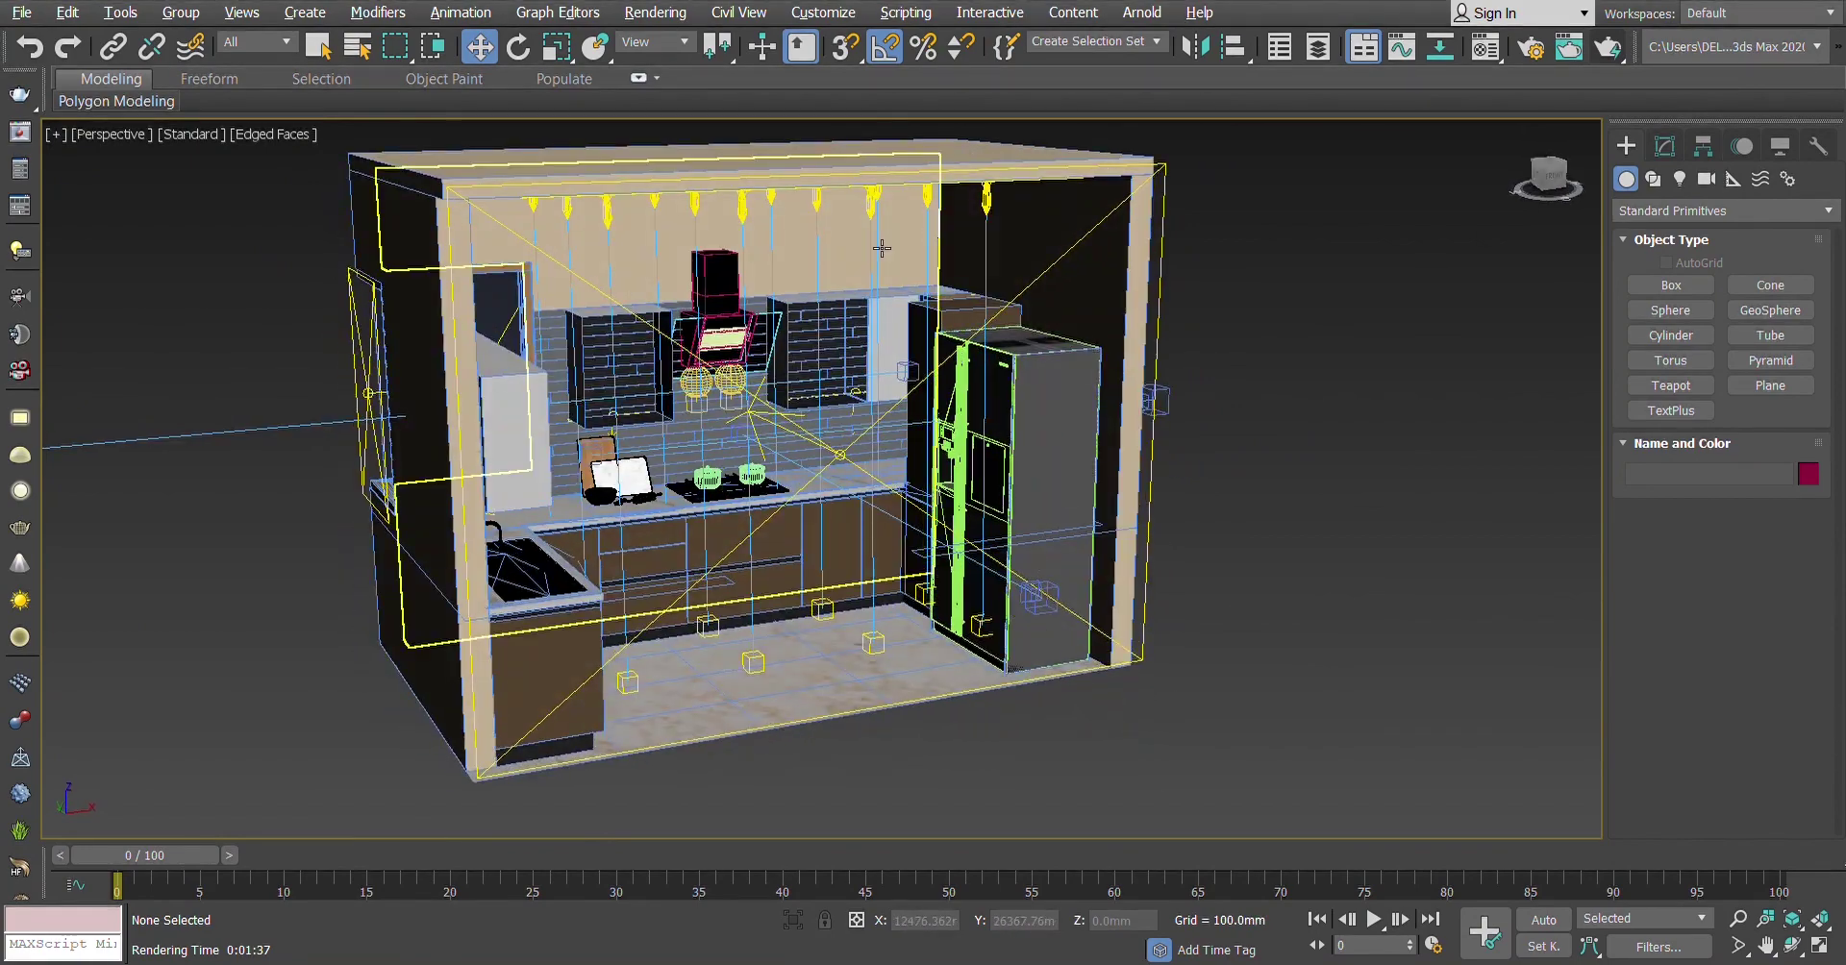
scroll(1161, 419, up, 3)
scroll(1161, 418, down, 4)
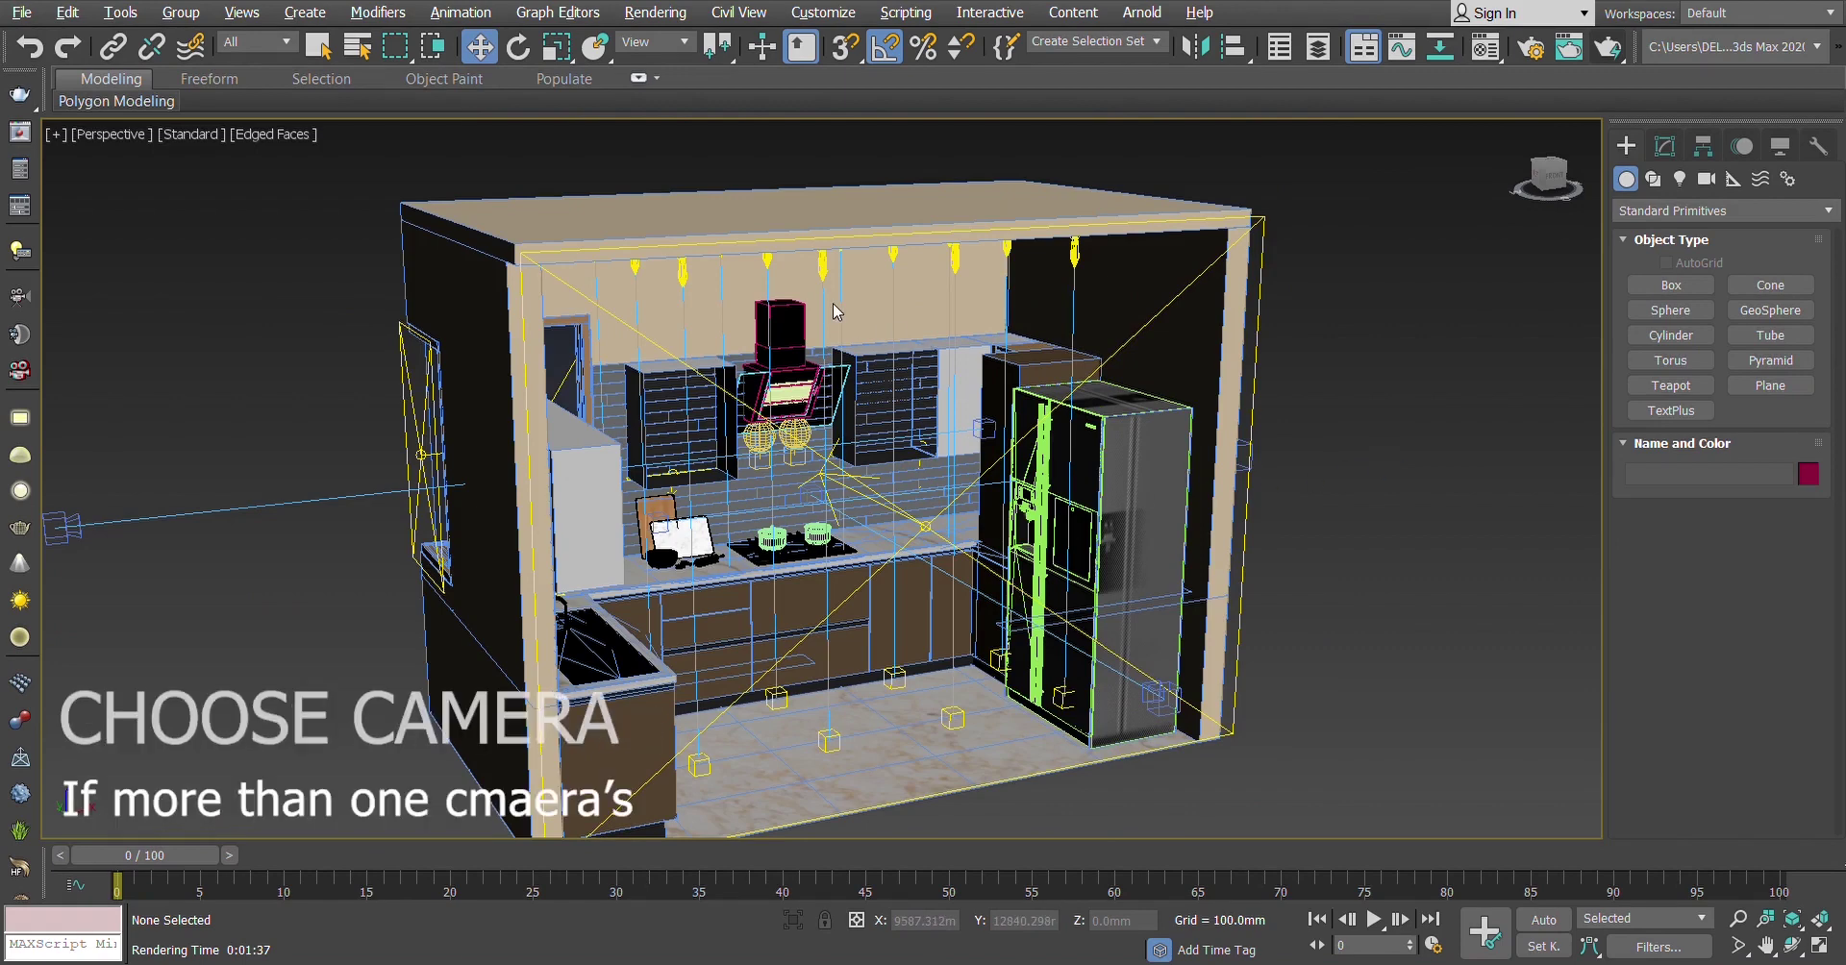
View the scene through VRayCam001 with Safe Frame on, then restore the four-viewport layout
key(c)
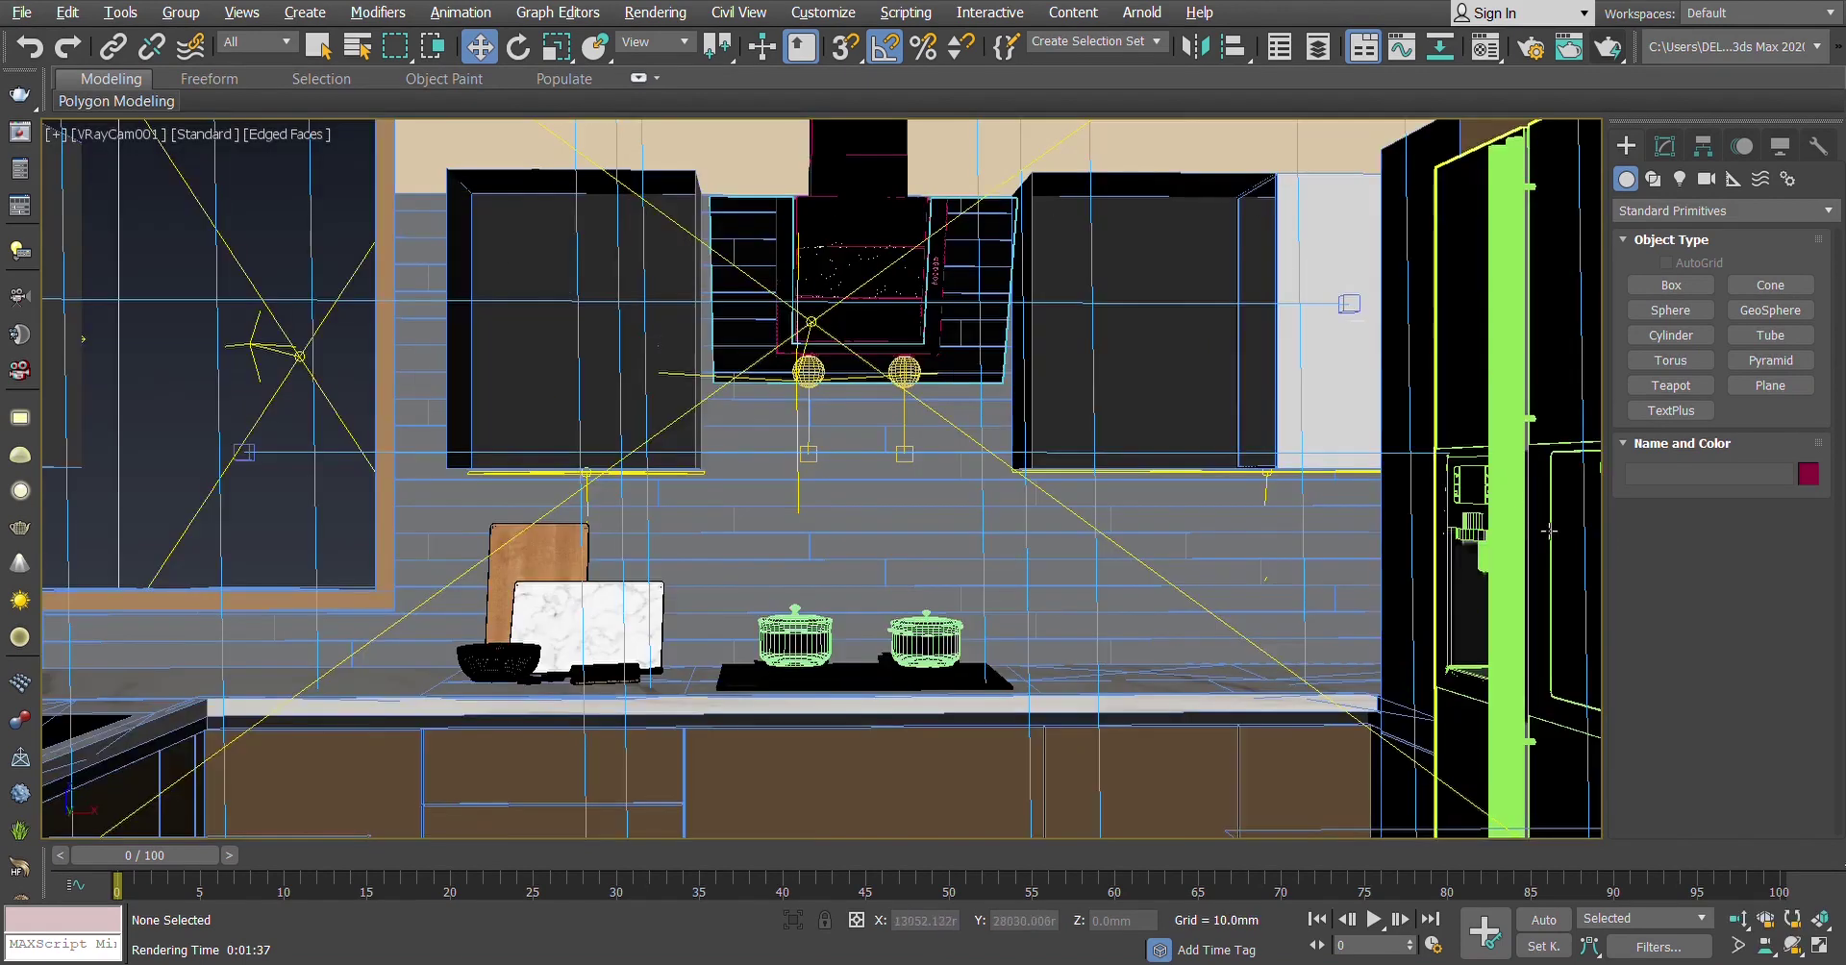
key(shift+f)
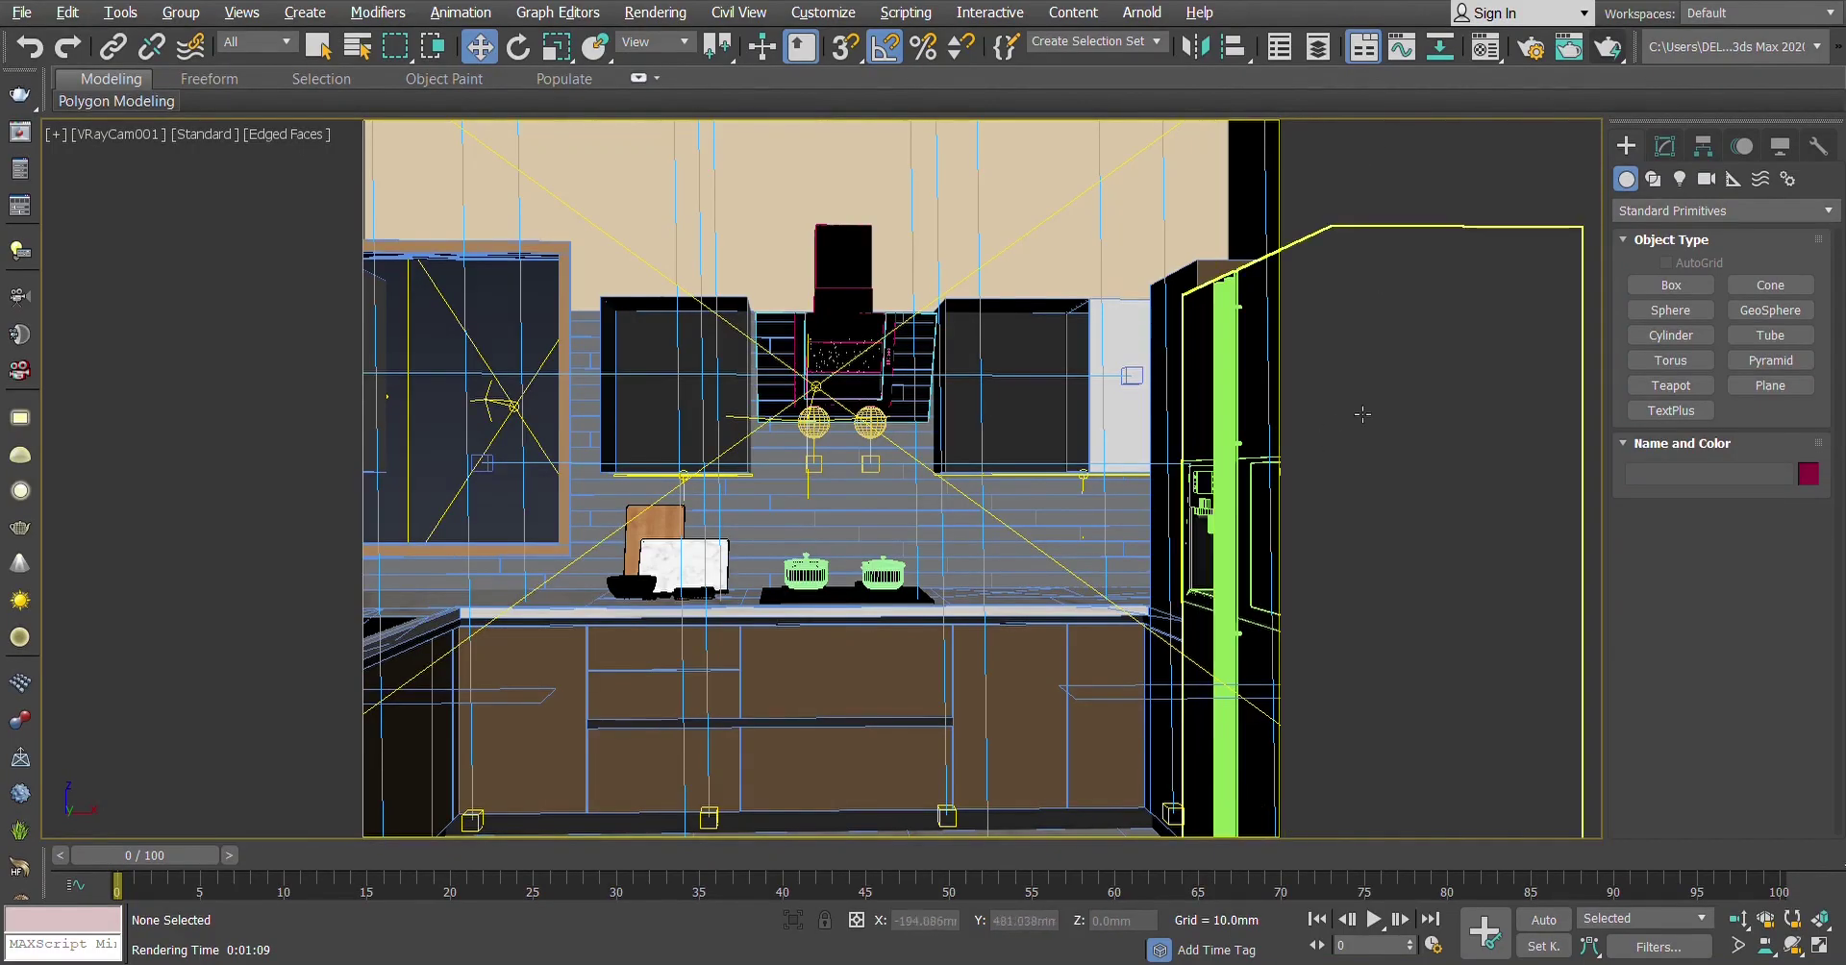
key(alt+w)
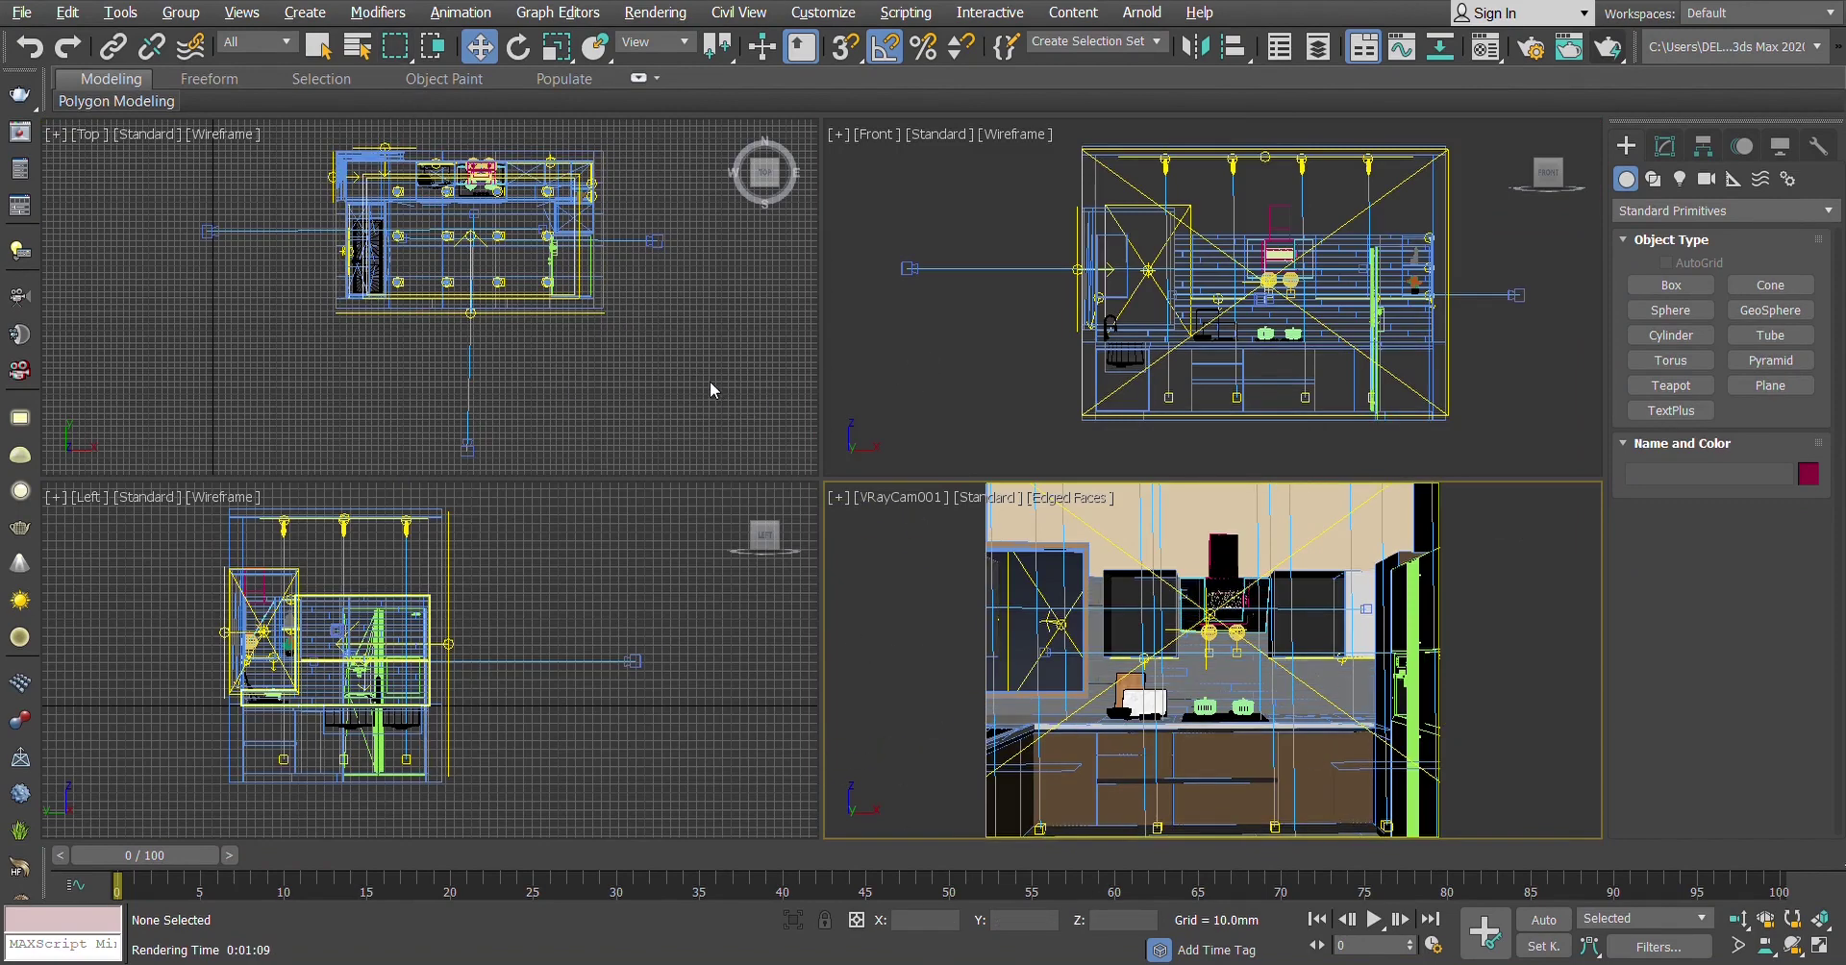
Run the V-Ray scene converter from the viewport quad menu to convert materials and shadows to V-Ray
right_click(702, 344)
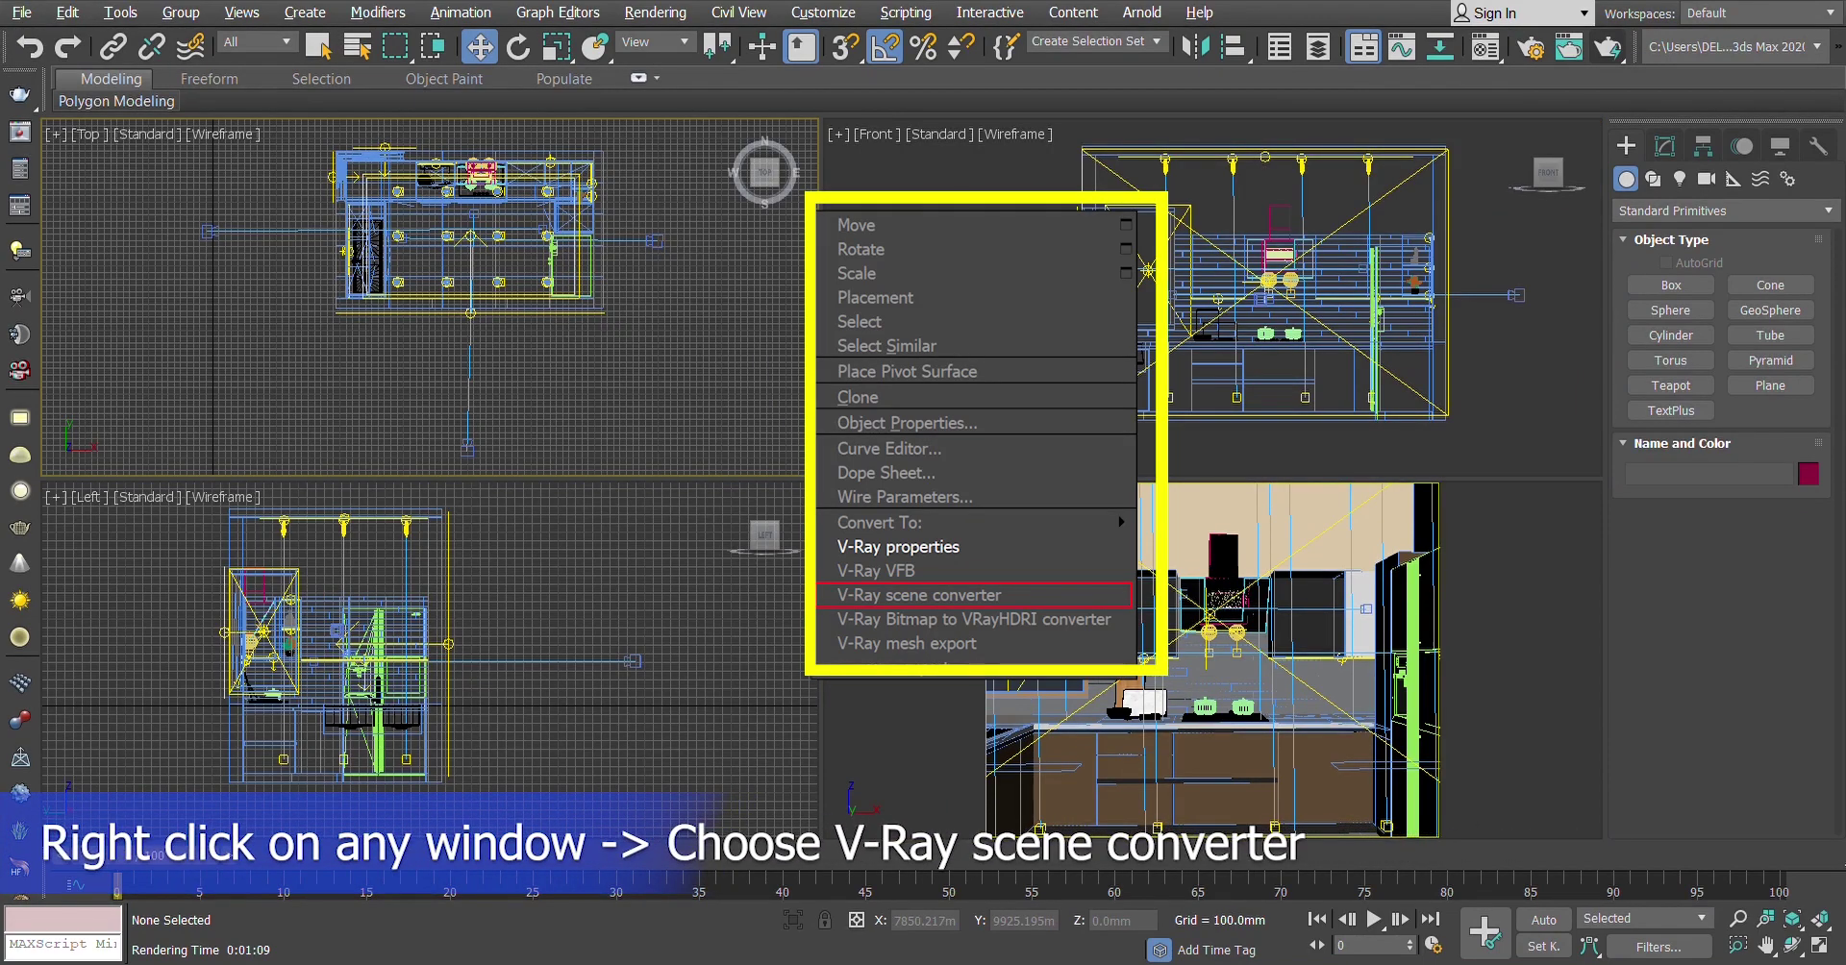
click(1017, 596)
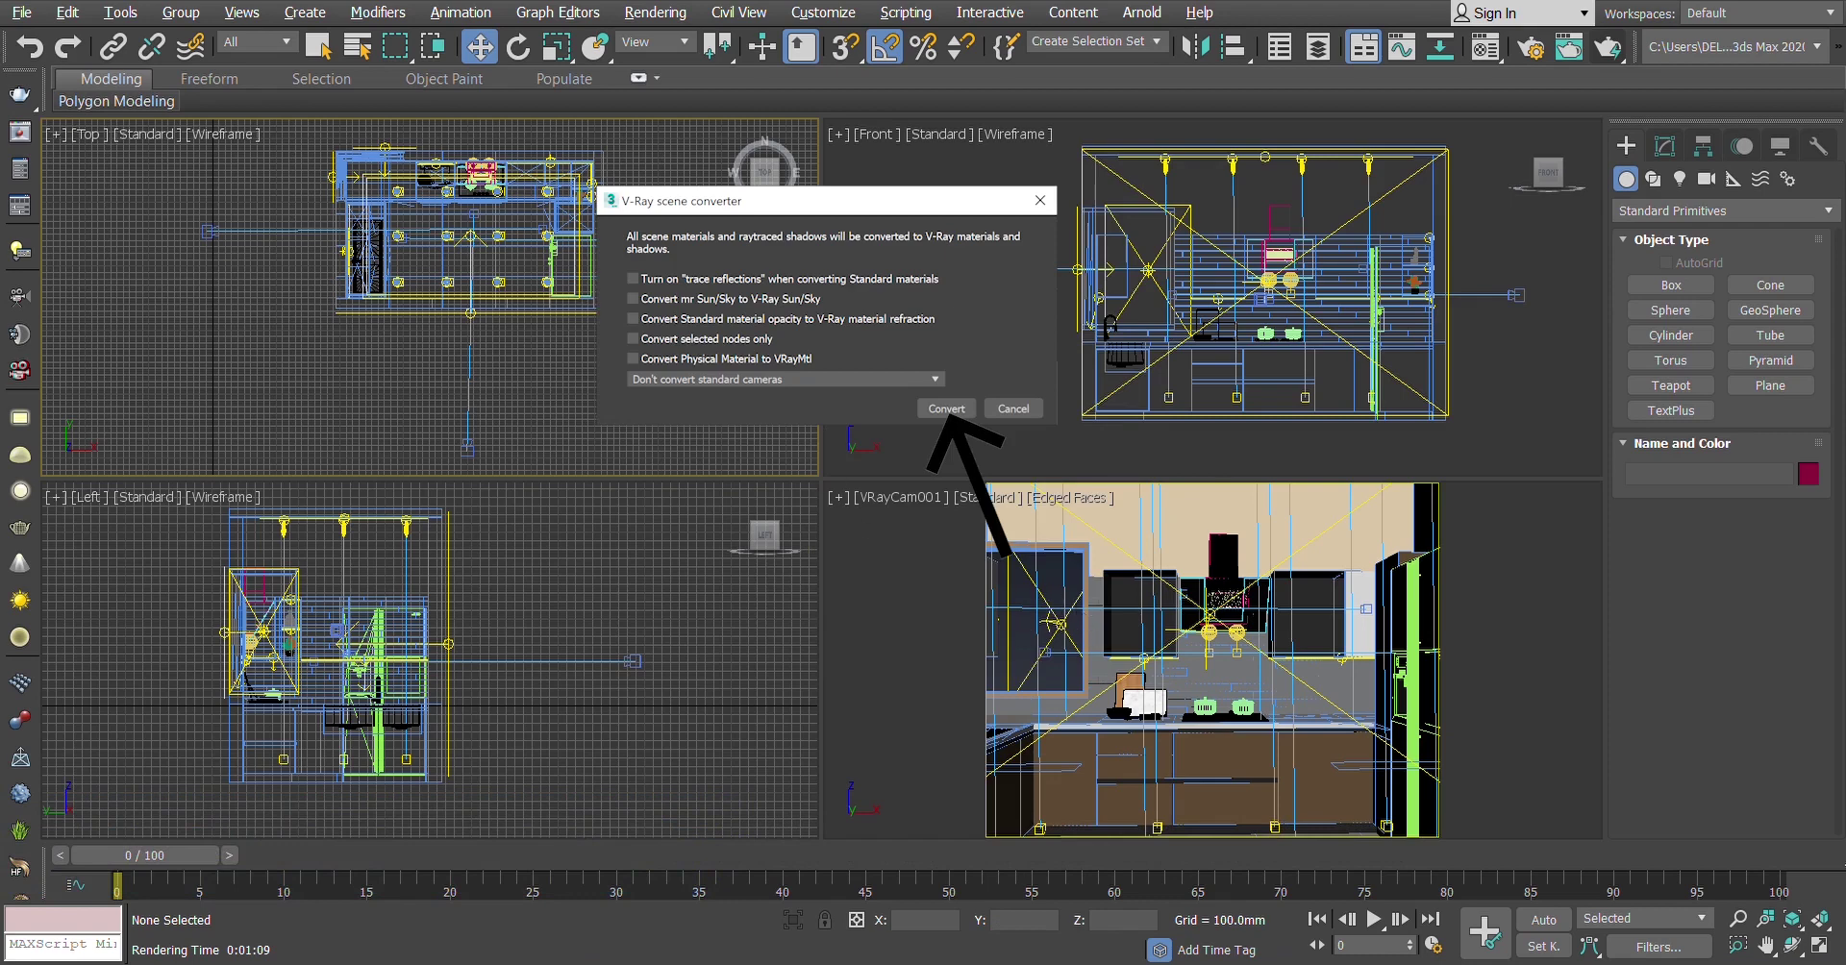
click(946, 409)
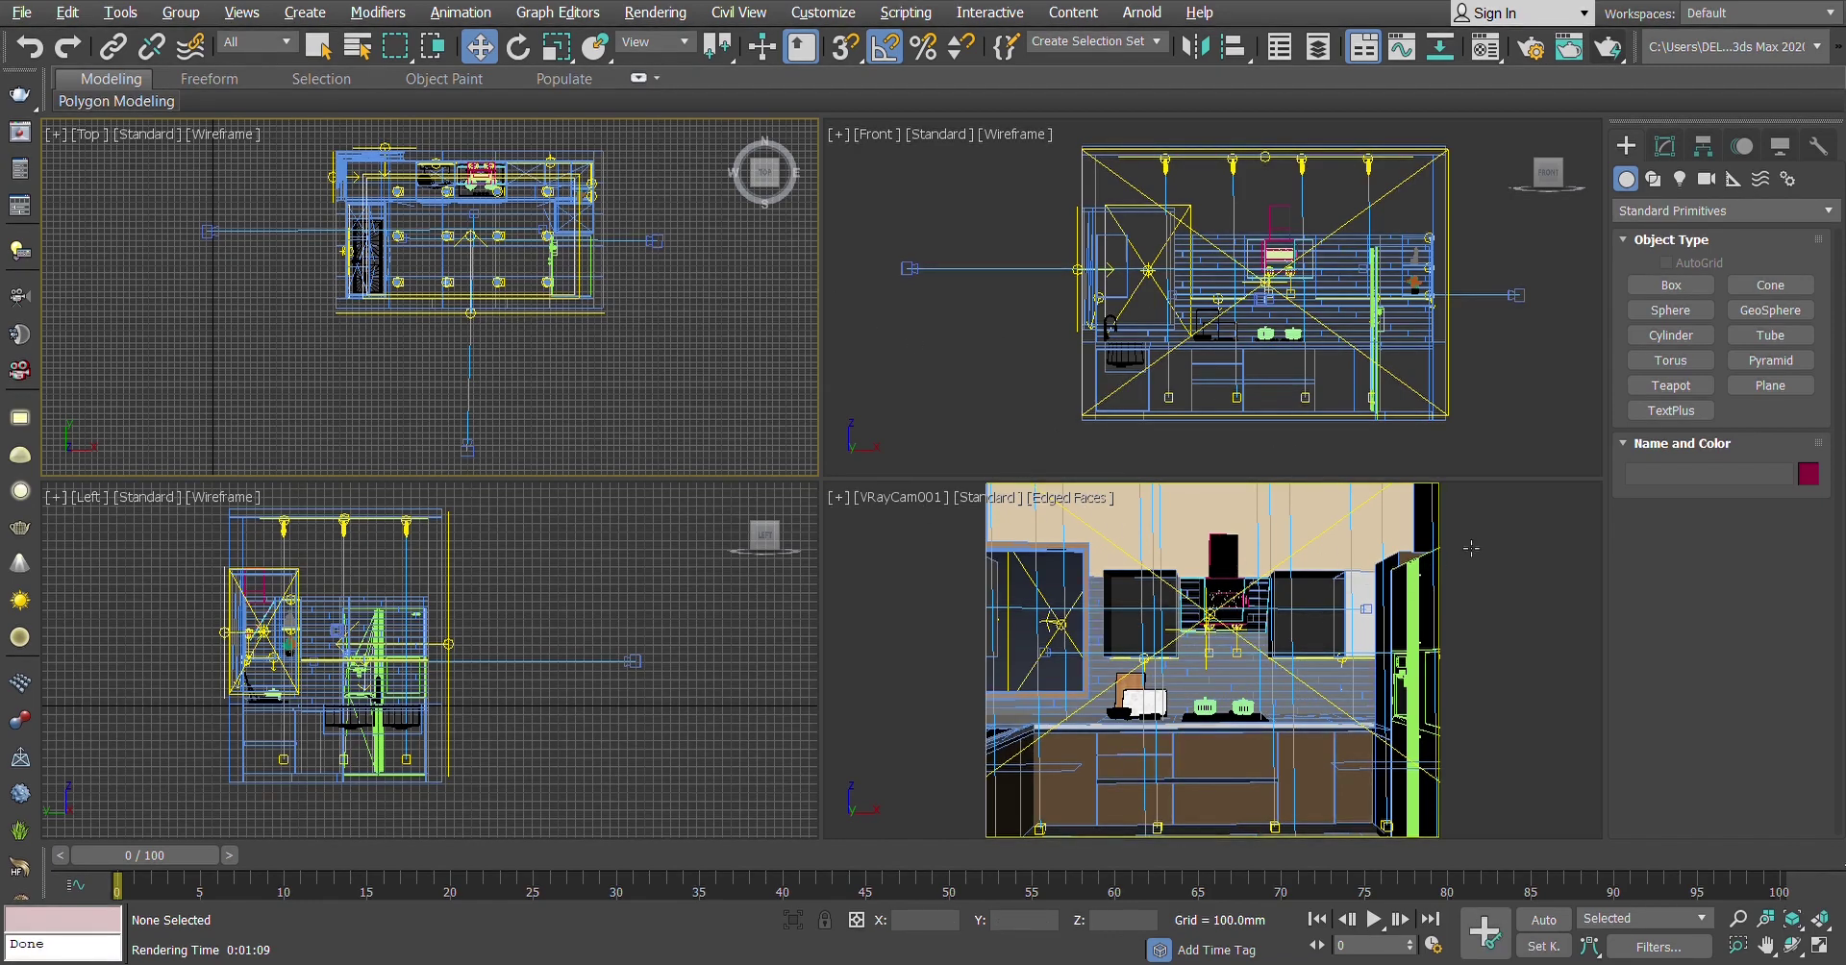
click(683, 17)
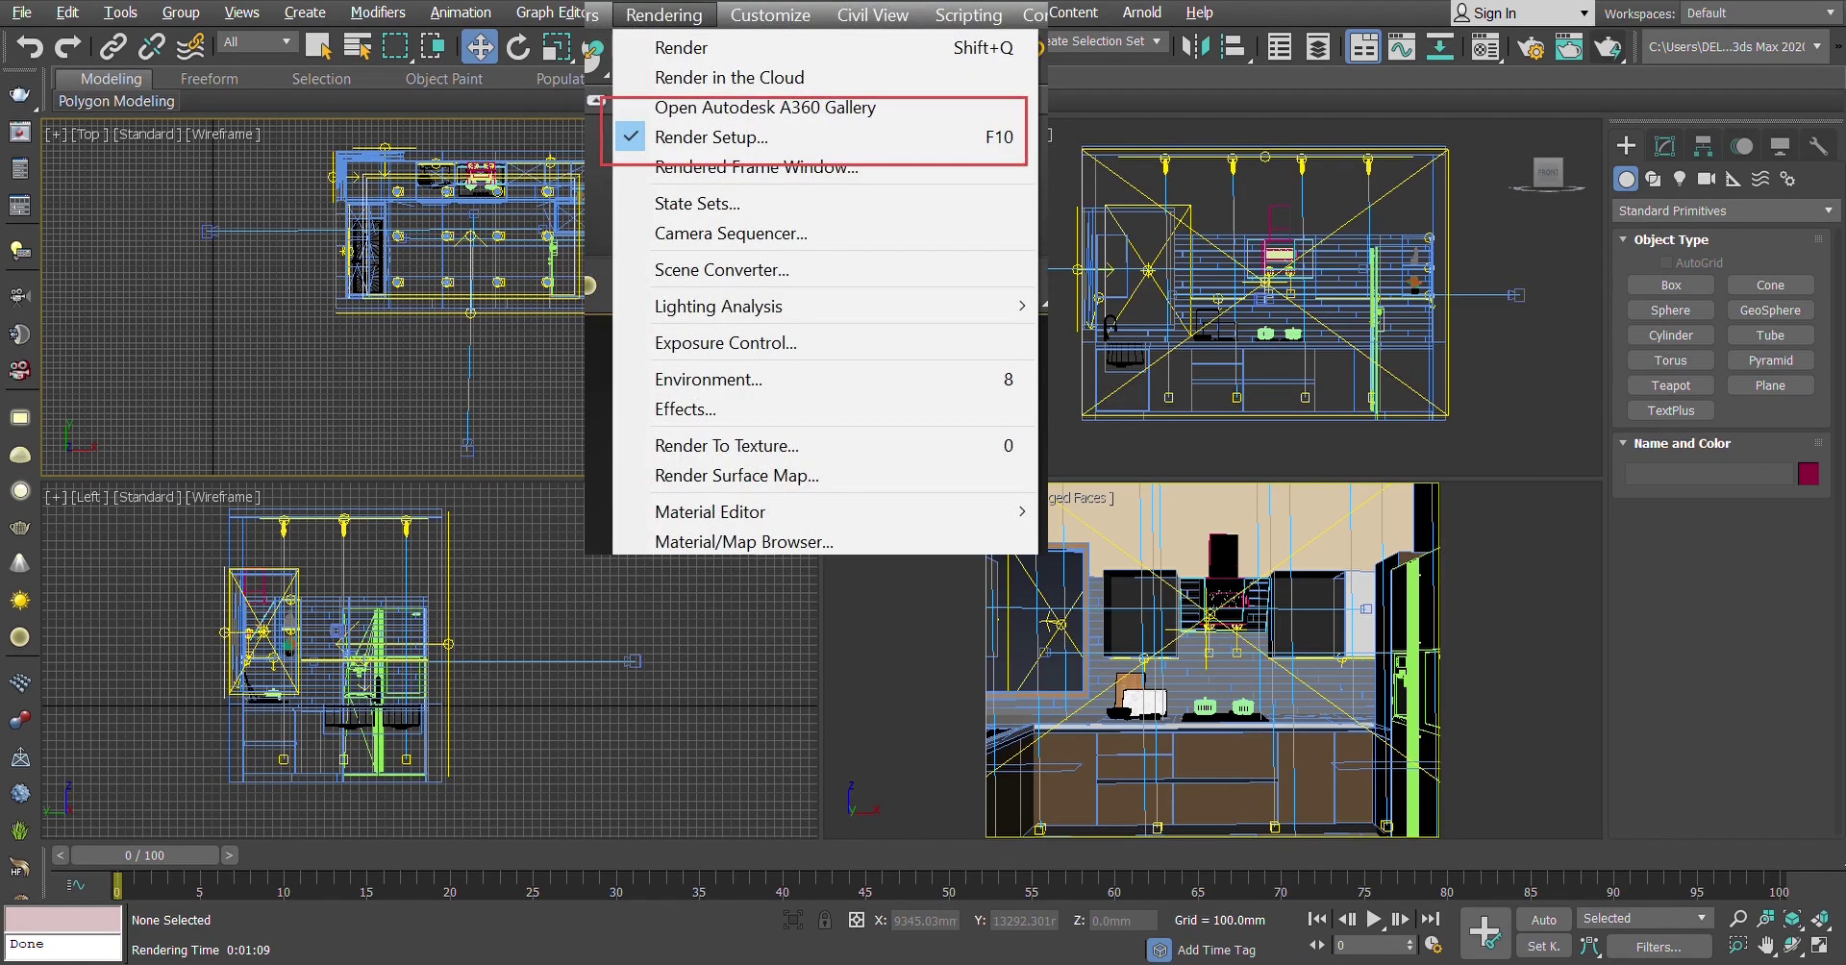
Switch off Displacement in the V-Ray Global switches of Render Setup (F10)
click(760, 360)
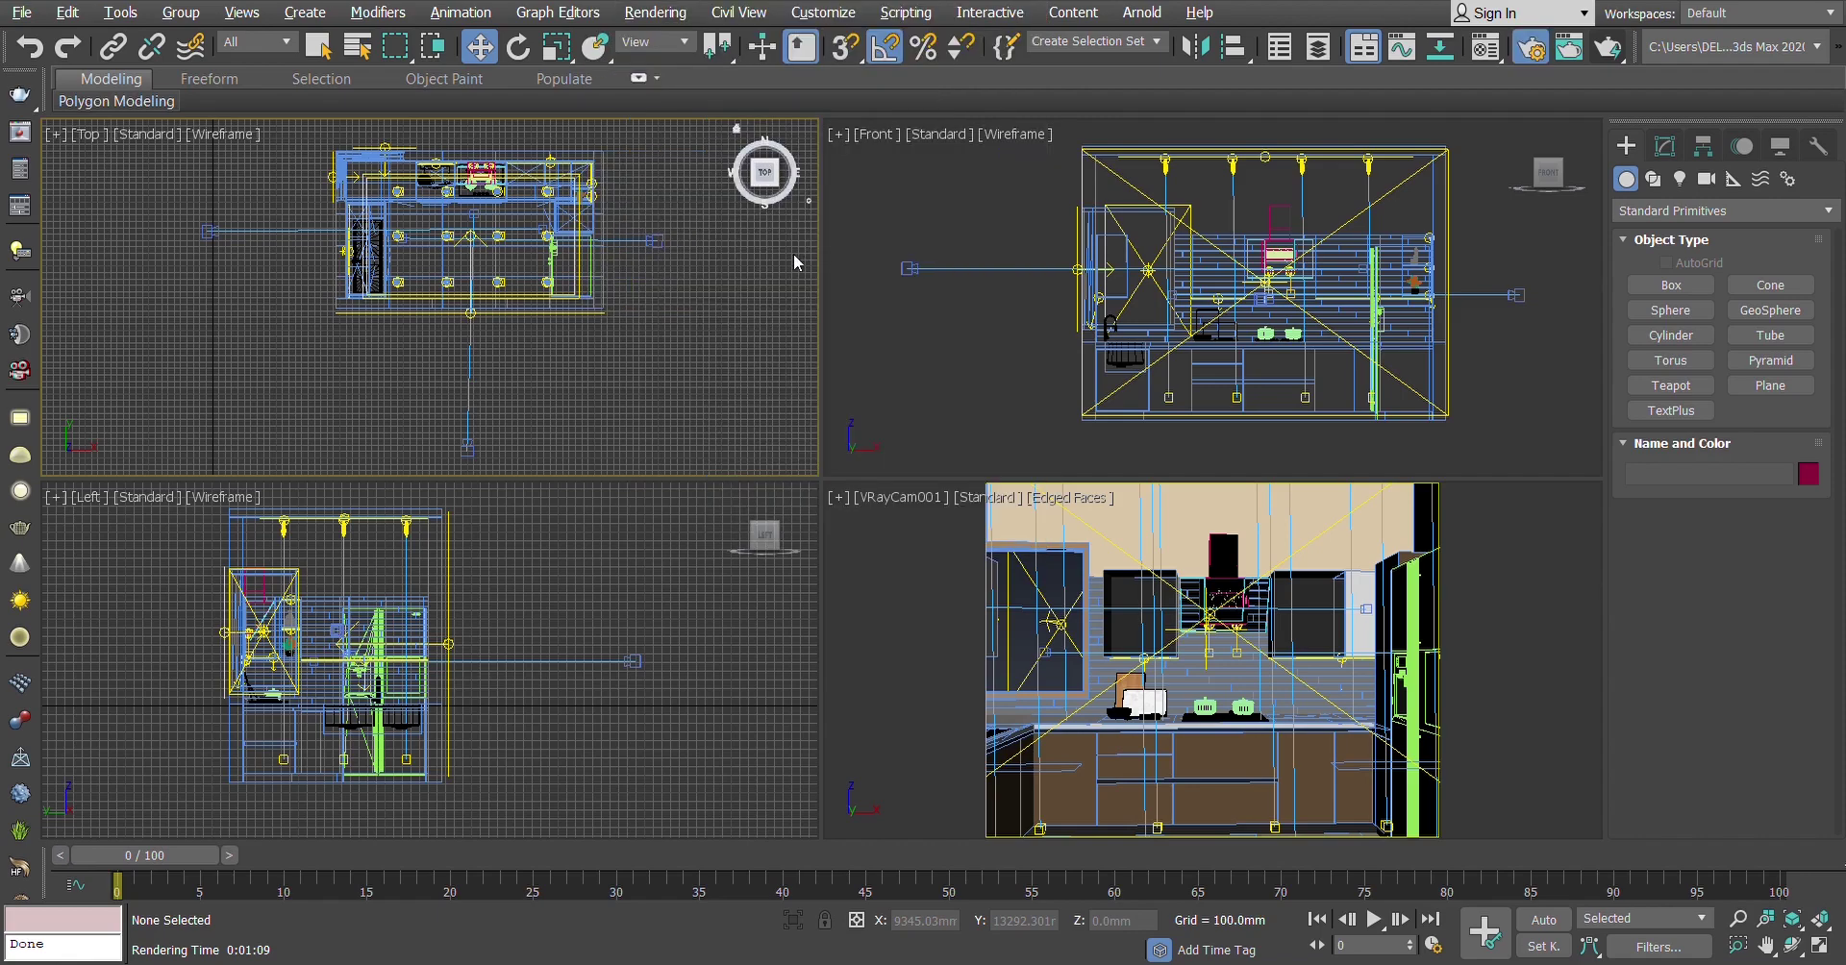
key(F10)
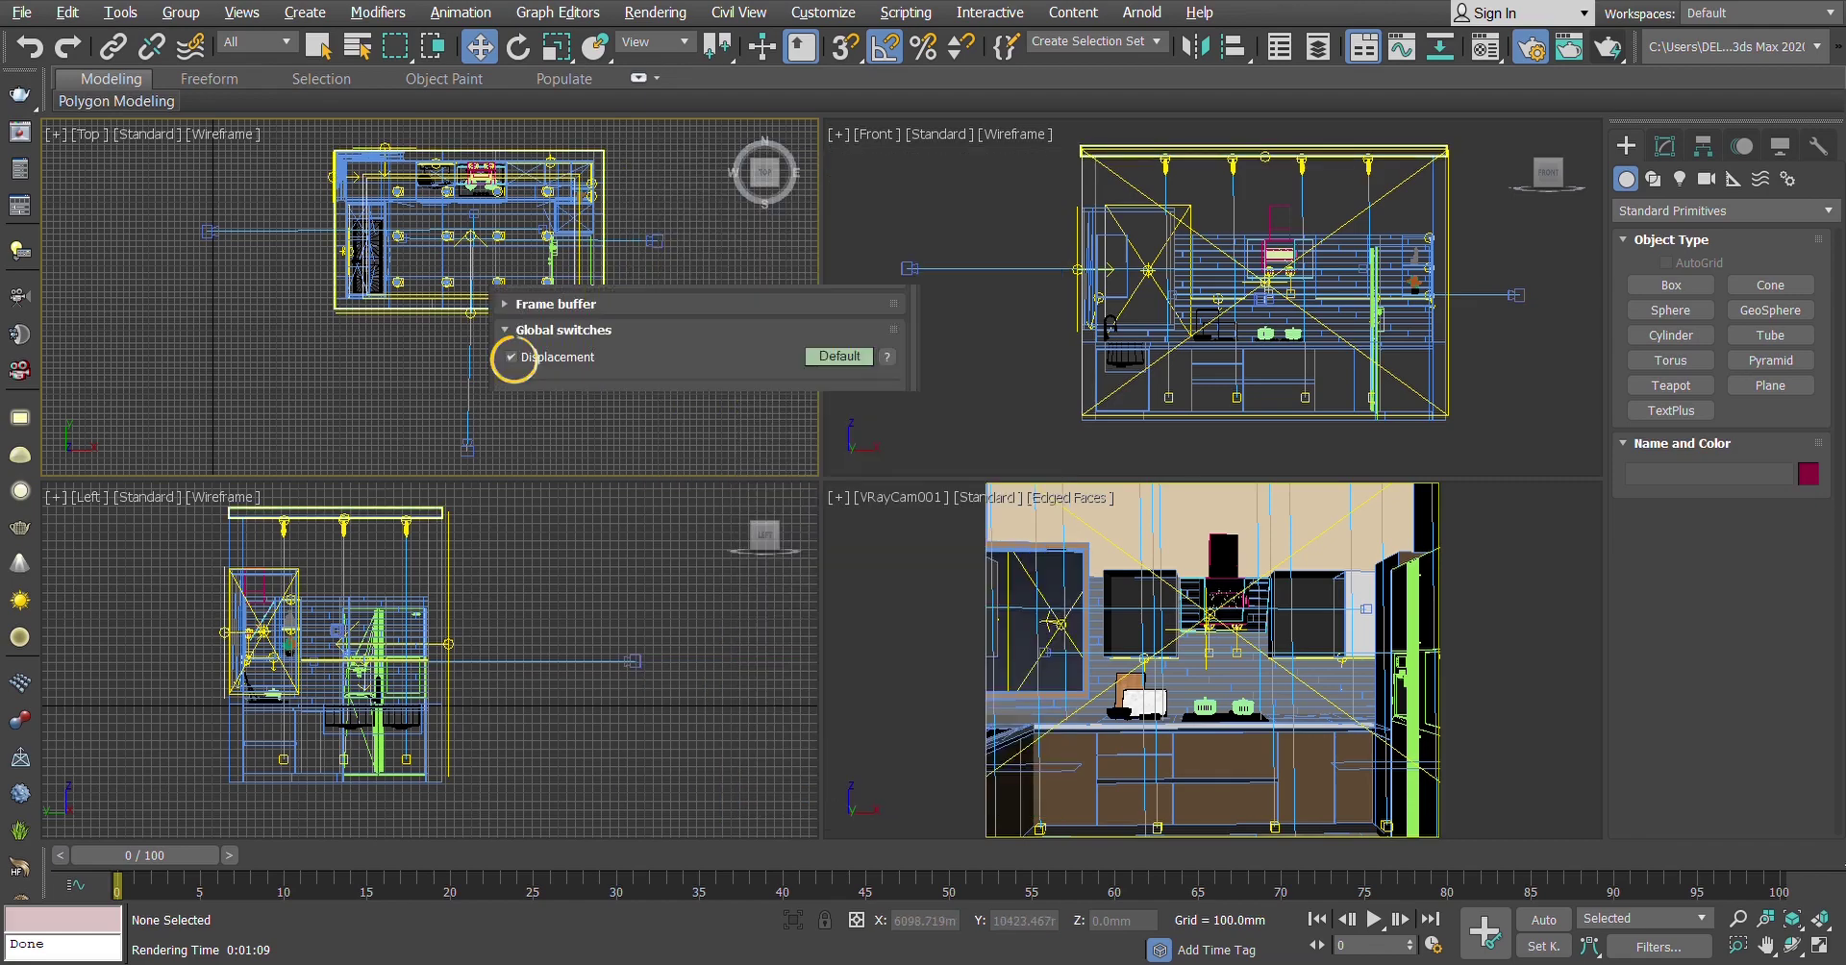
click(511, 357)
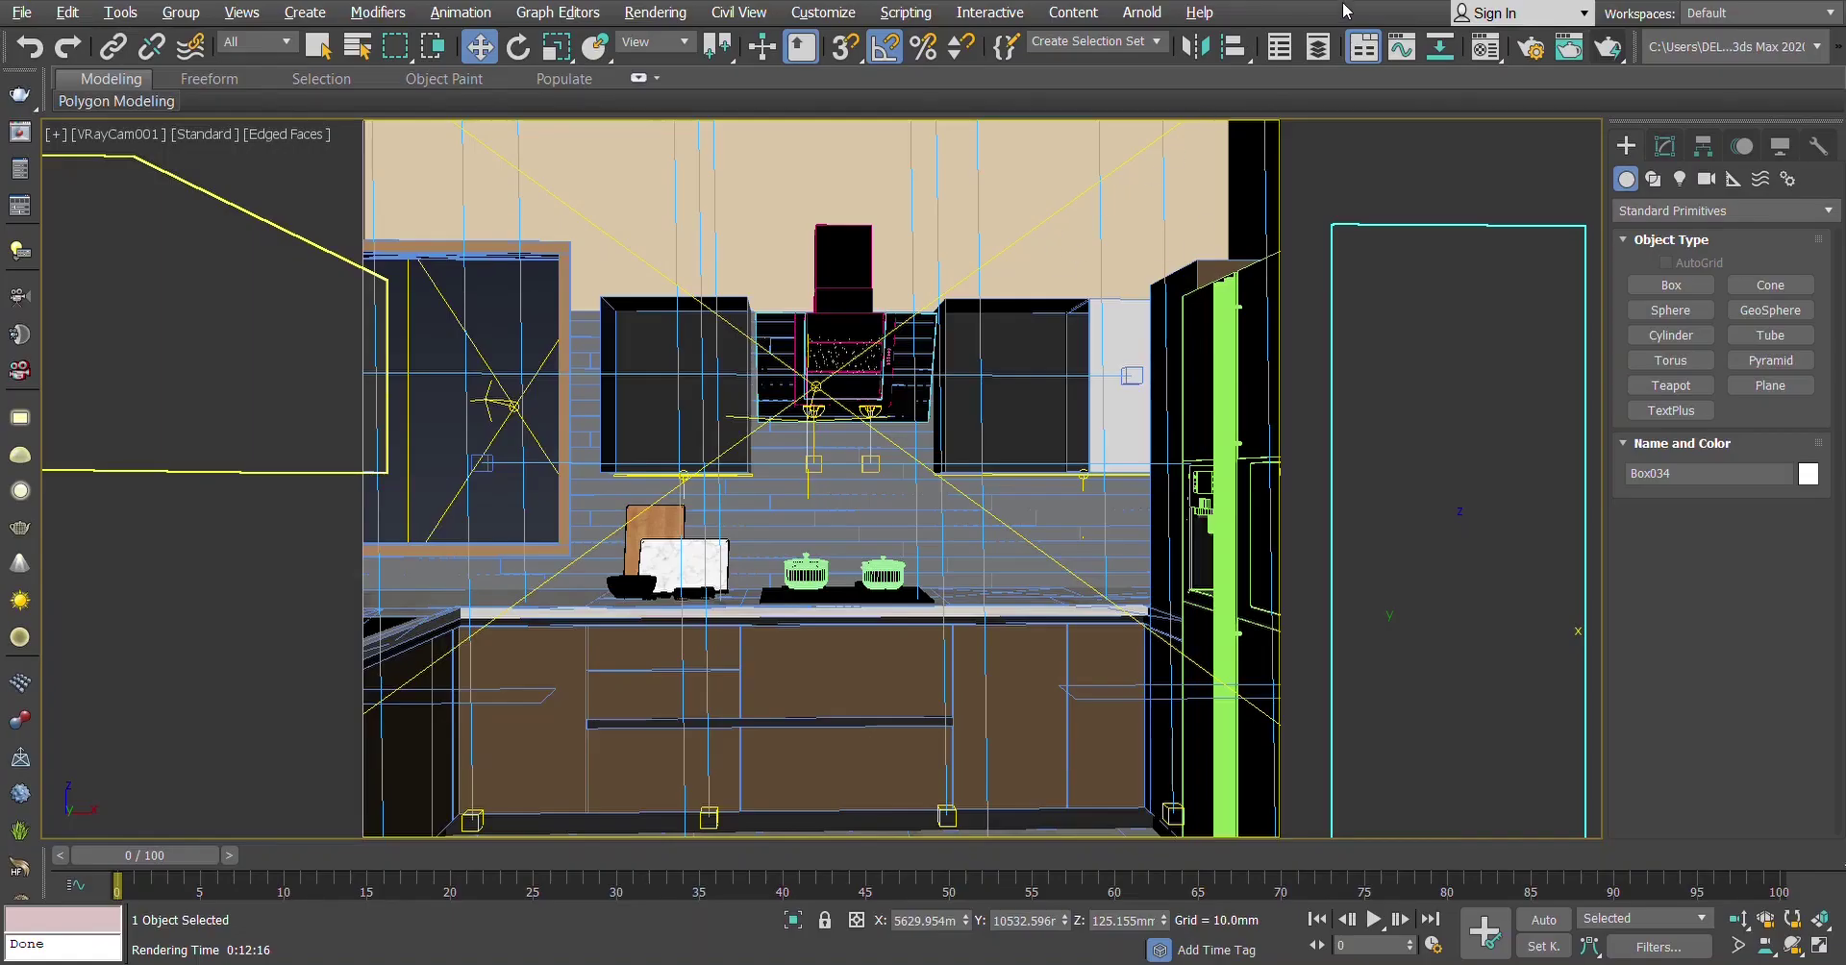
Draw a VRayLight plane light across the kitchen plan in the Top view
key(alt+w)
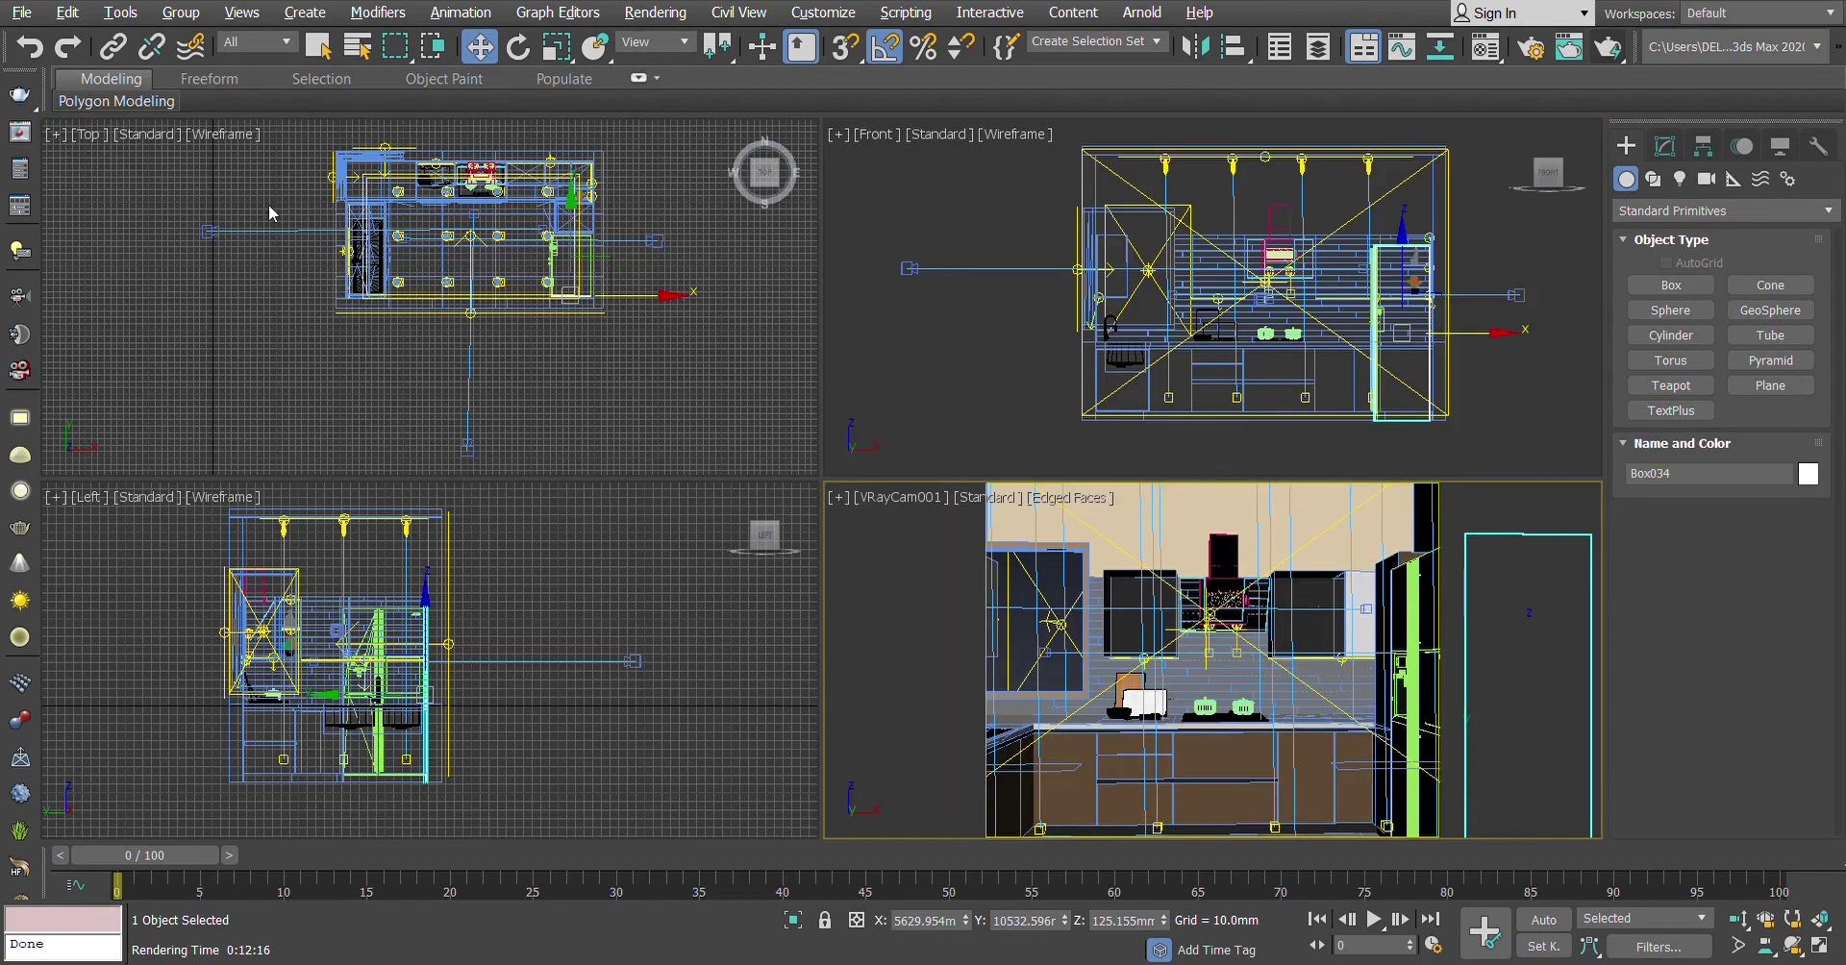
scroll(389, 173, up, 2)
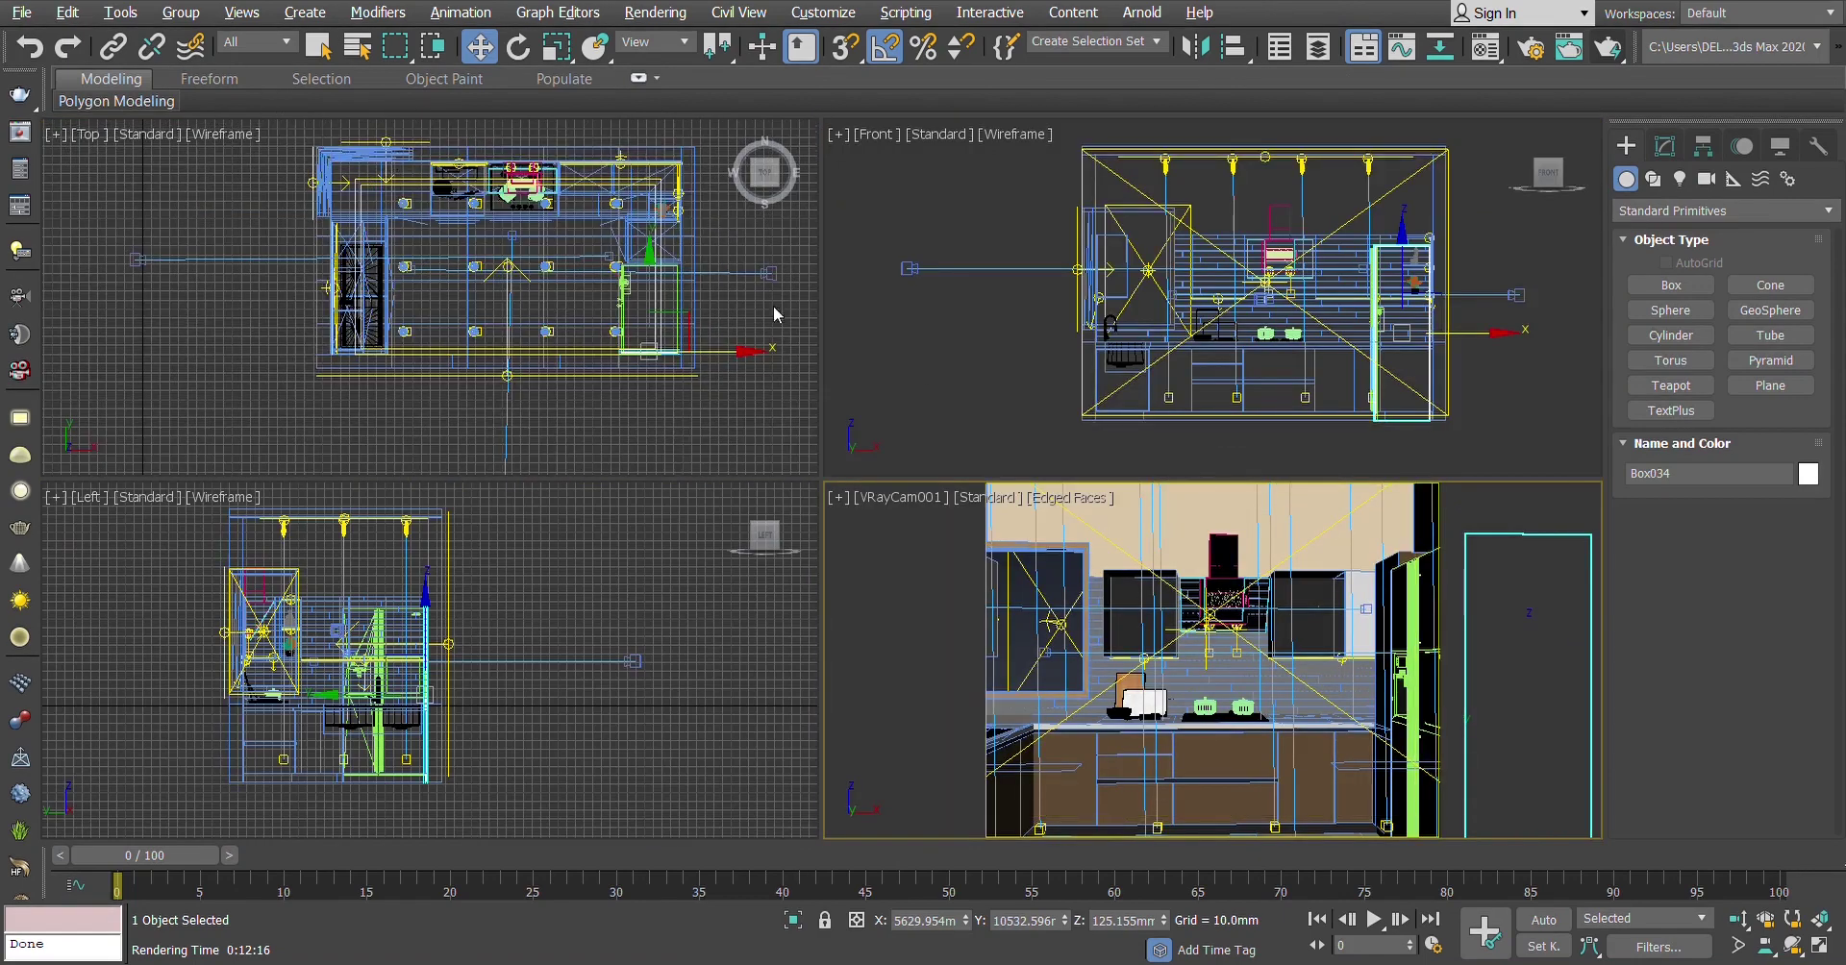
click(1680, 181)
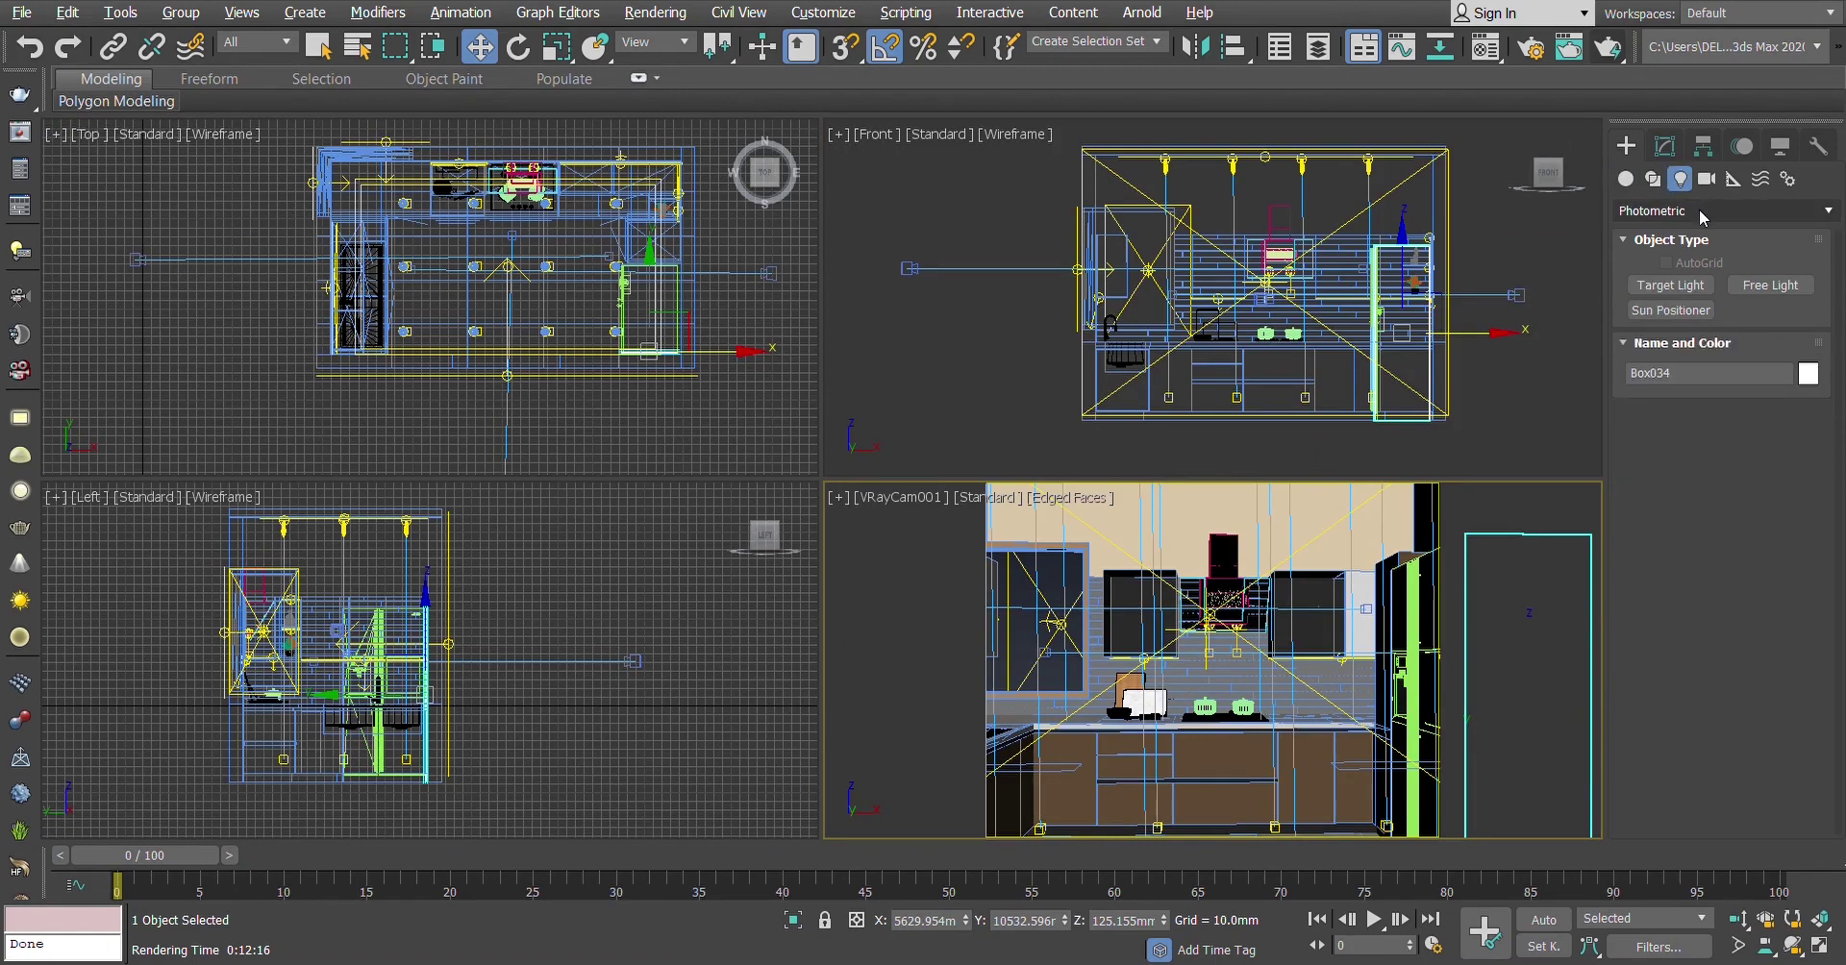
click(1701, 216)
click(1706, 277)
click(1700, 288)
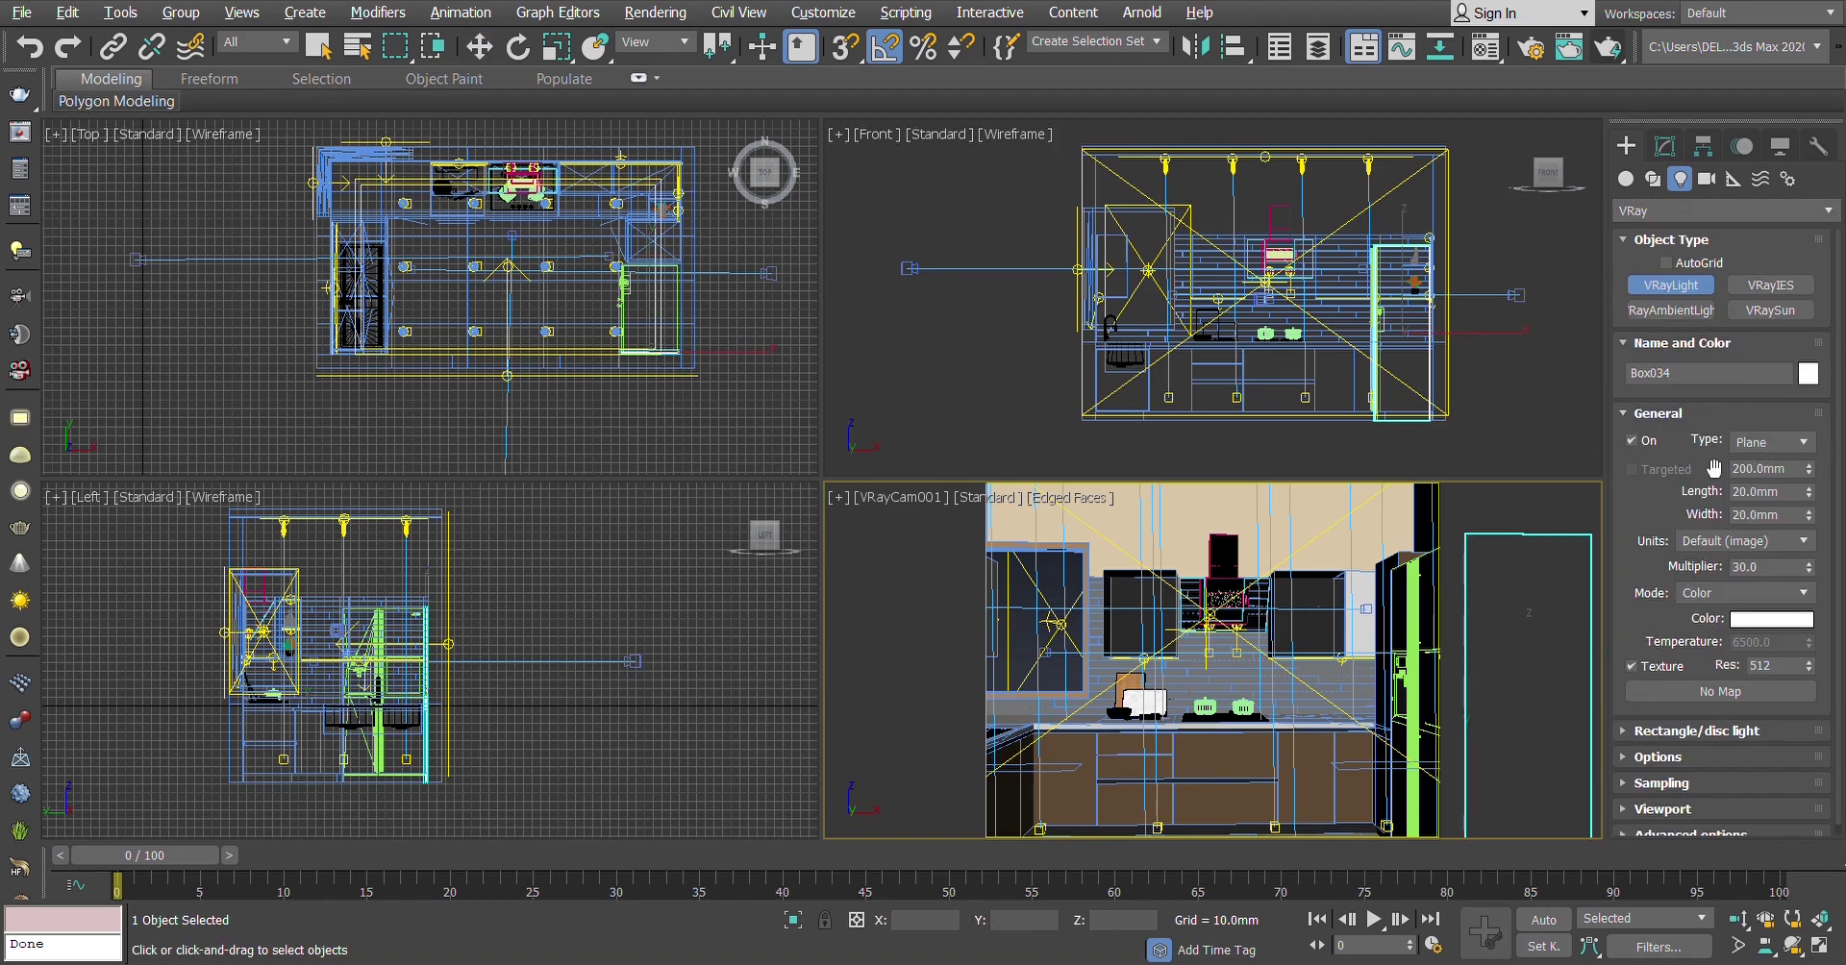
scroll(366, 183, up, 3)
scroll(364, 183, up, 2)
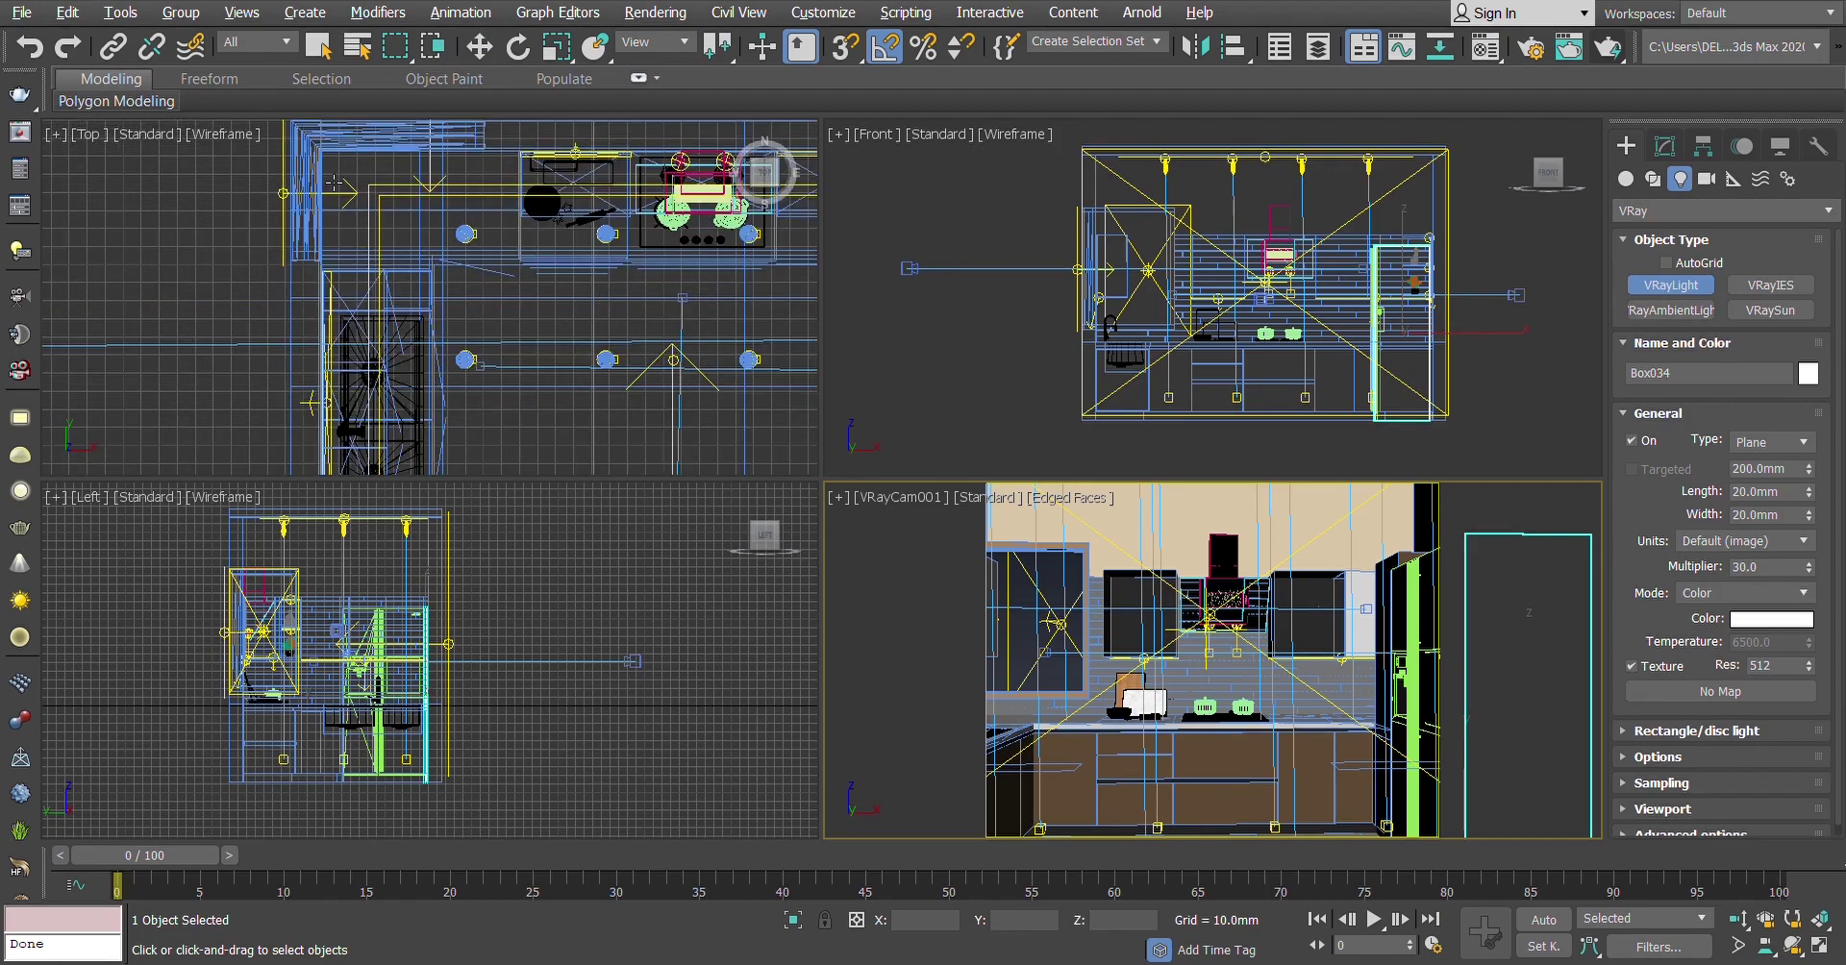
drag(332, 160, 684, 335)
Move VRayLight013 upward in the Front view until it sits at the ceiling line
scroll(404, 235, down, 4)
scroll(615, 341, up, 7)
key(w)
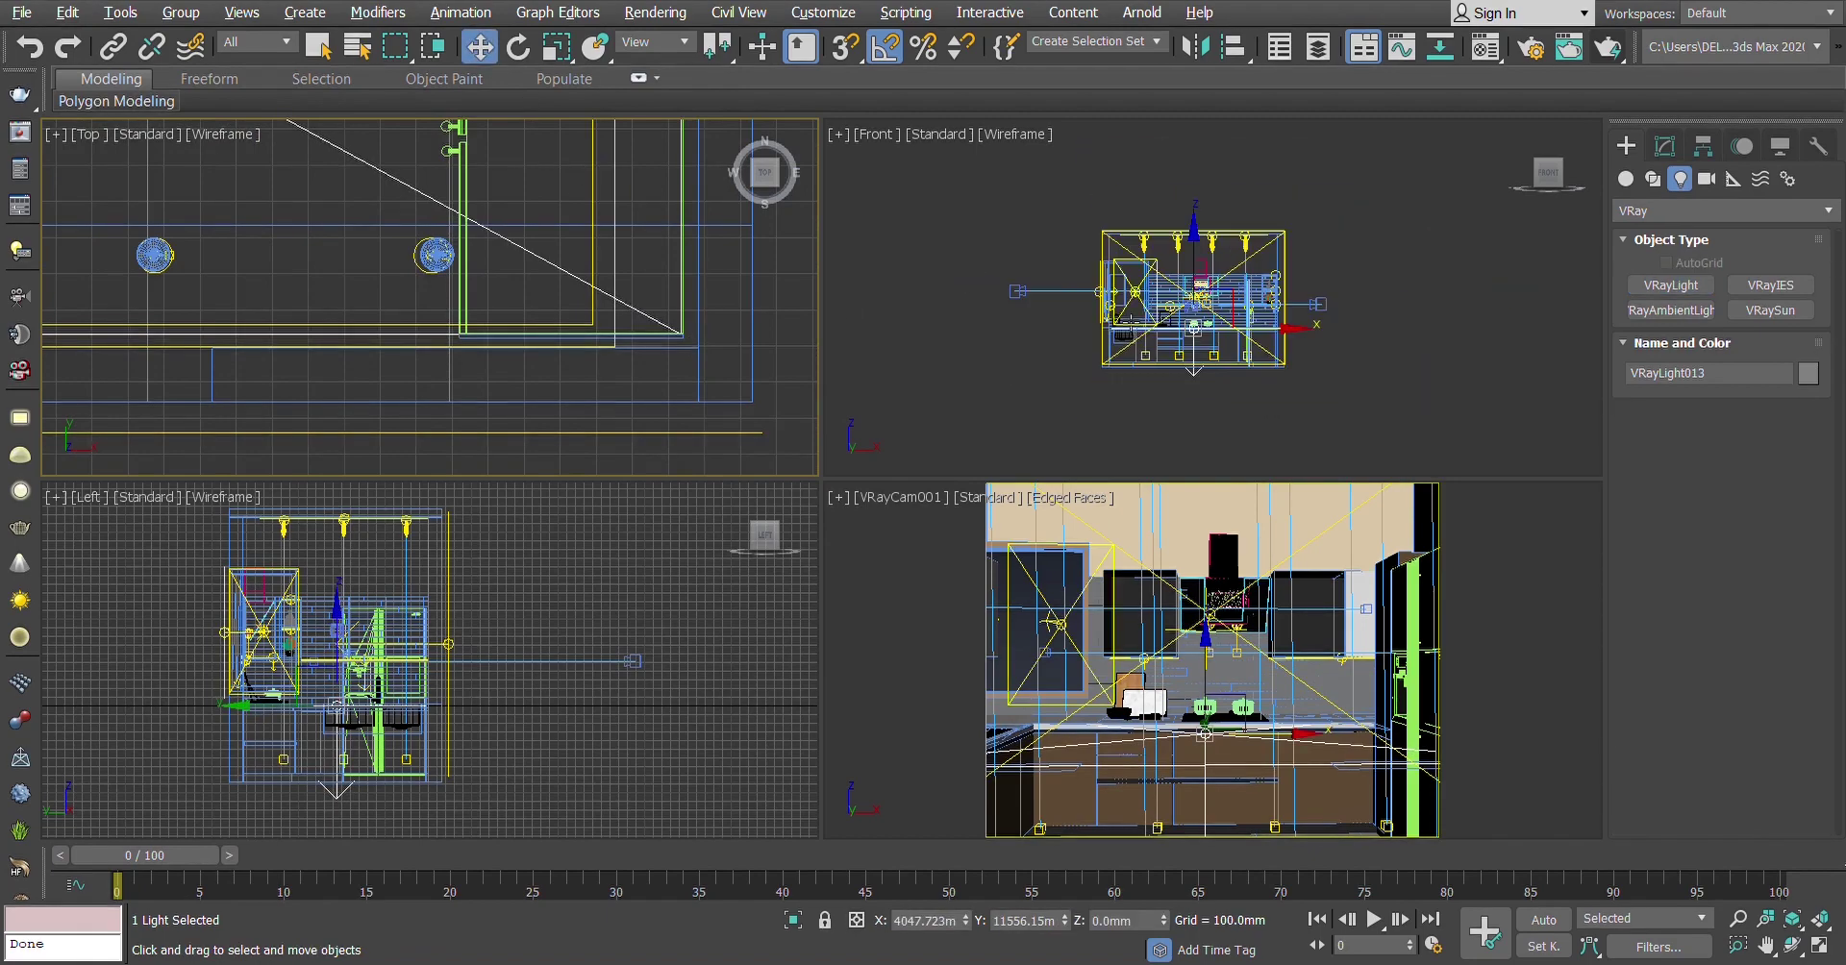
scroll(1202, 327, up, 5)
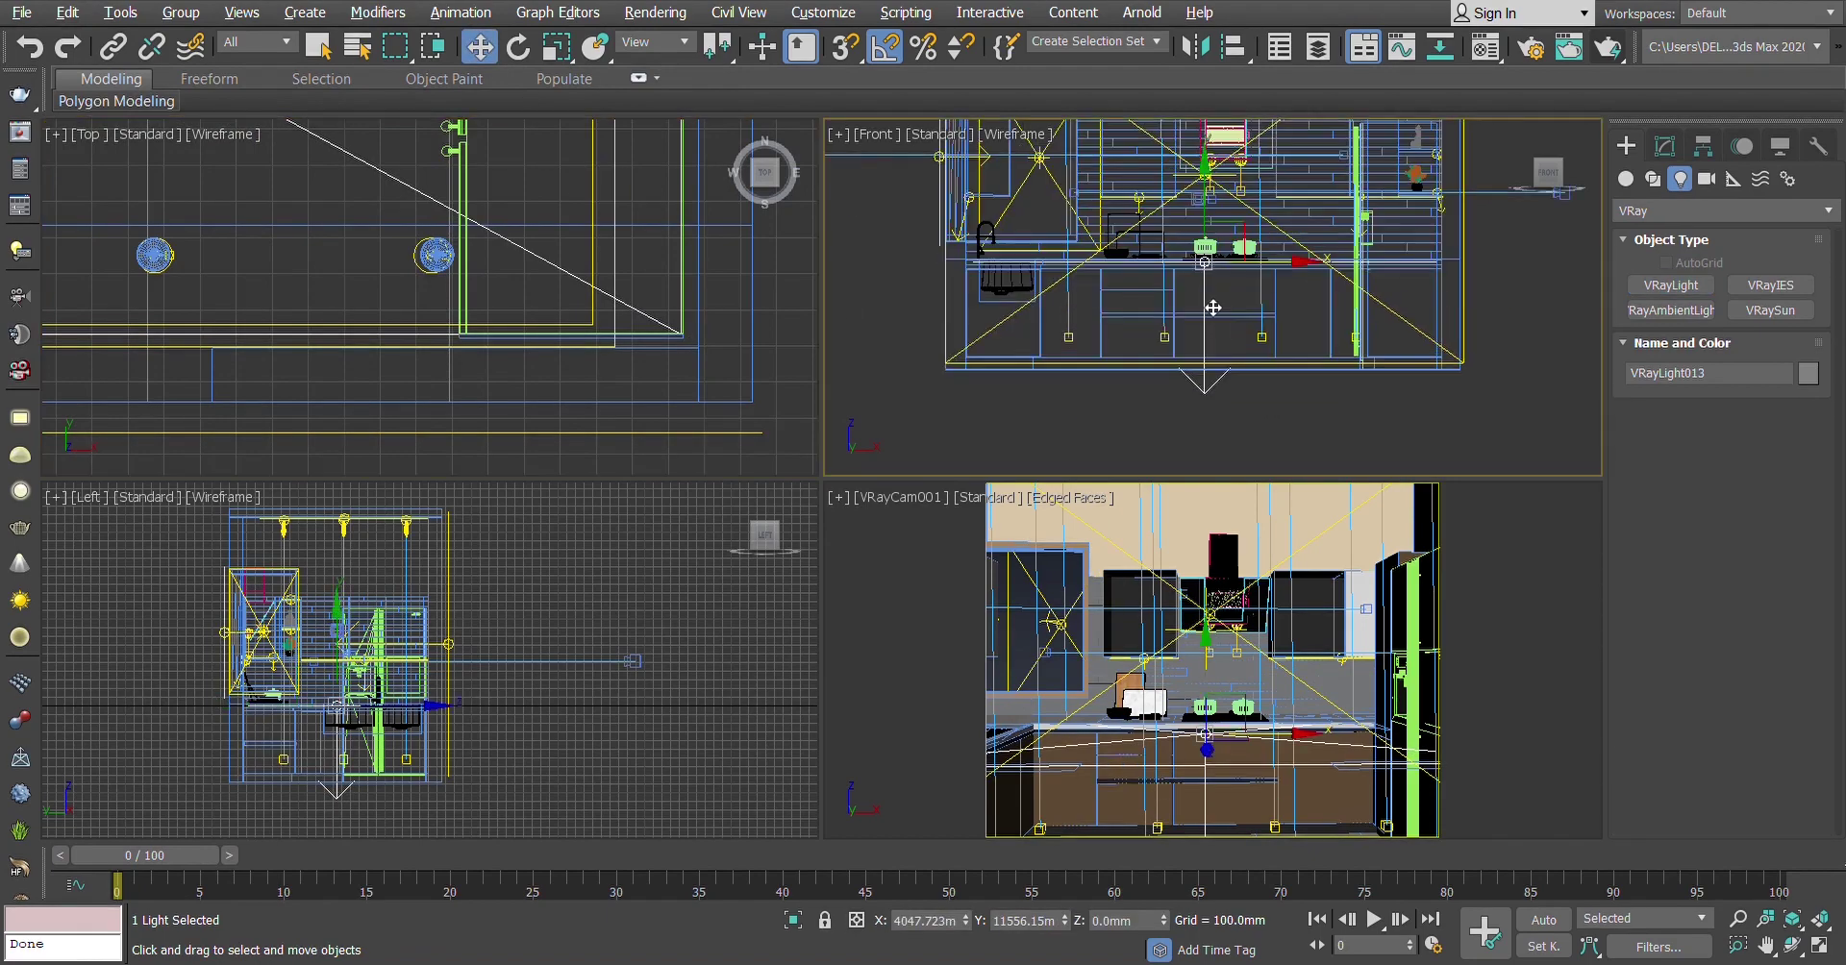
drag(1214, 307, 1175, 160)
scroll(1163, 378, down, 5)
scroll(1163, 378, up, 5)
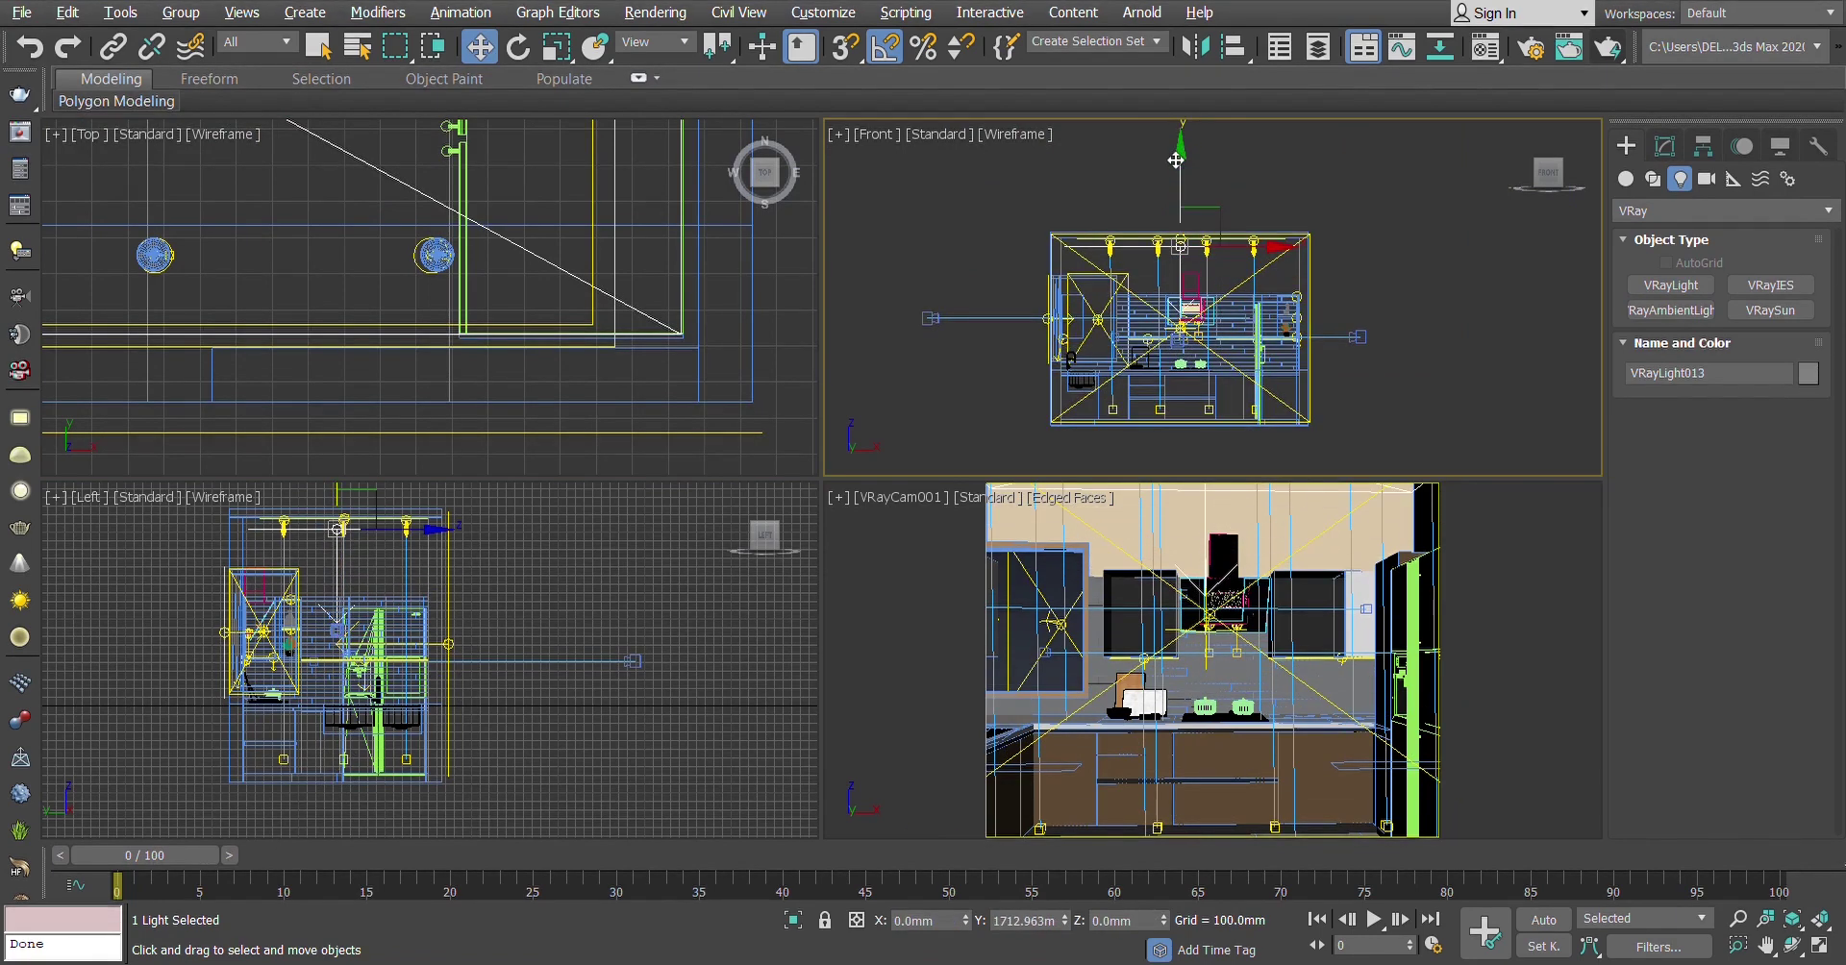
scroll(1099, 262, up, 8)
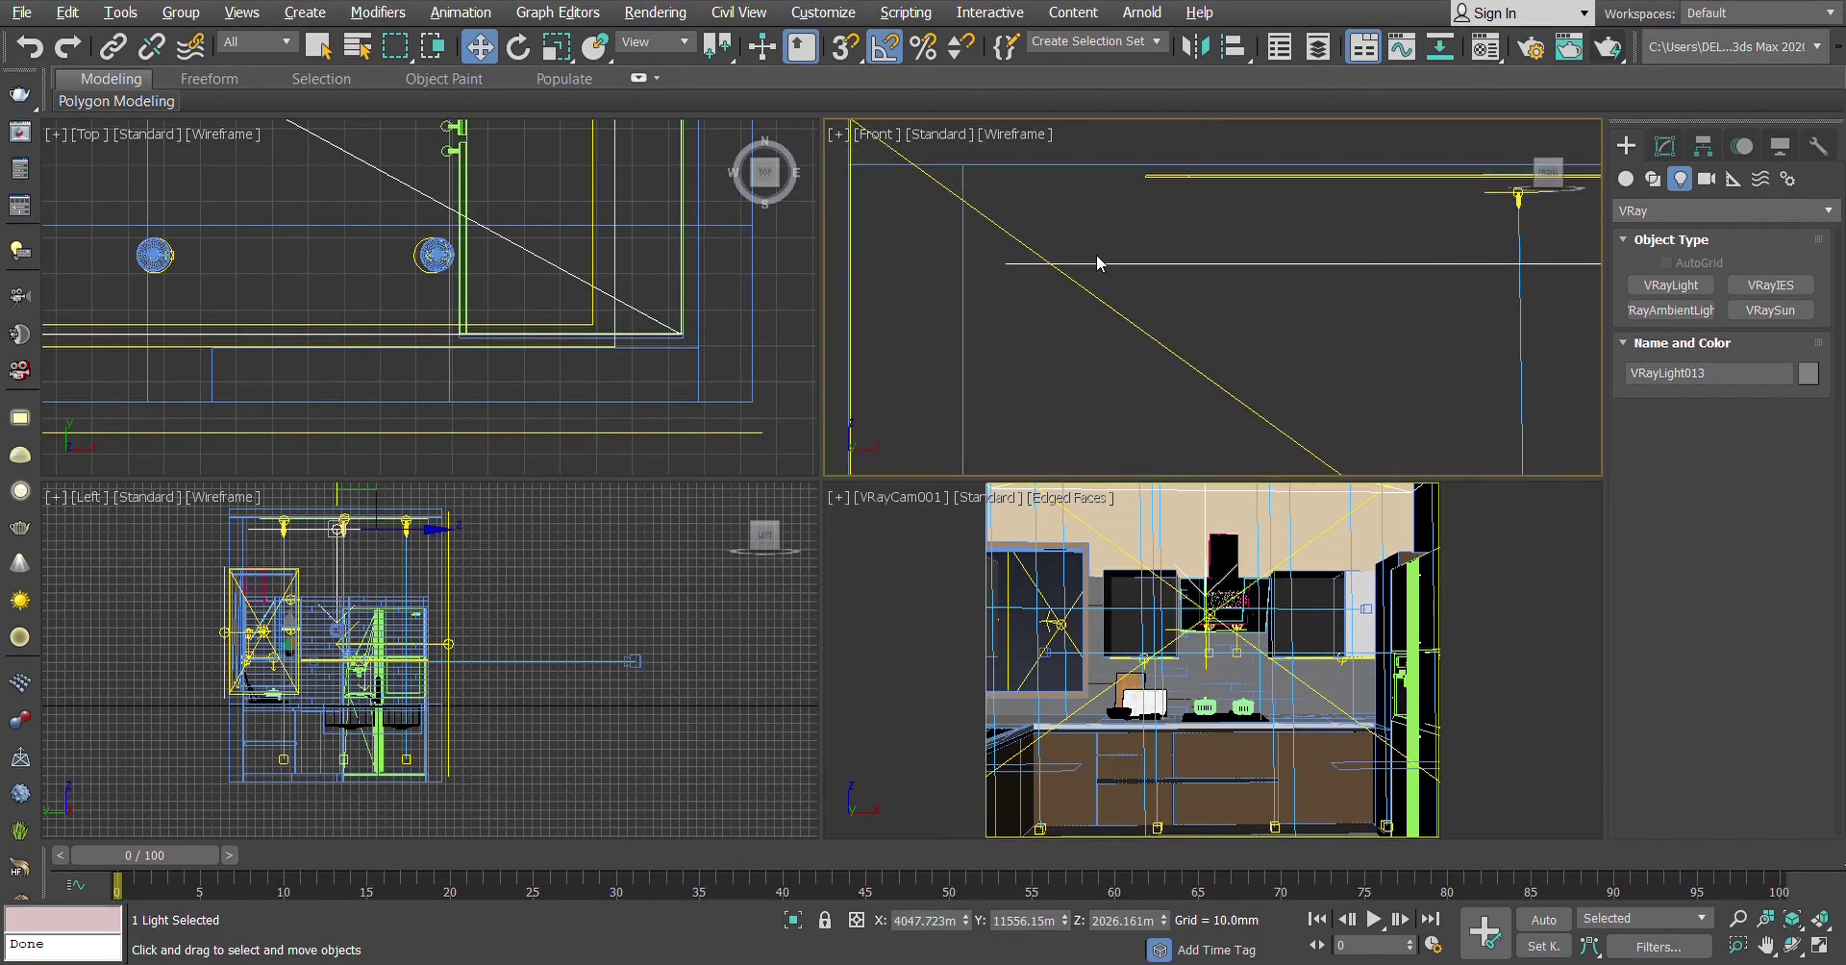
click(1136, 289)
key(ctrl+z)
scroll(1136, 300, down, 5)
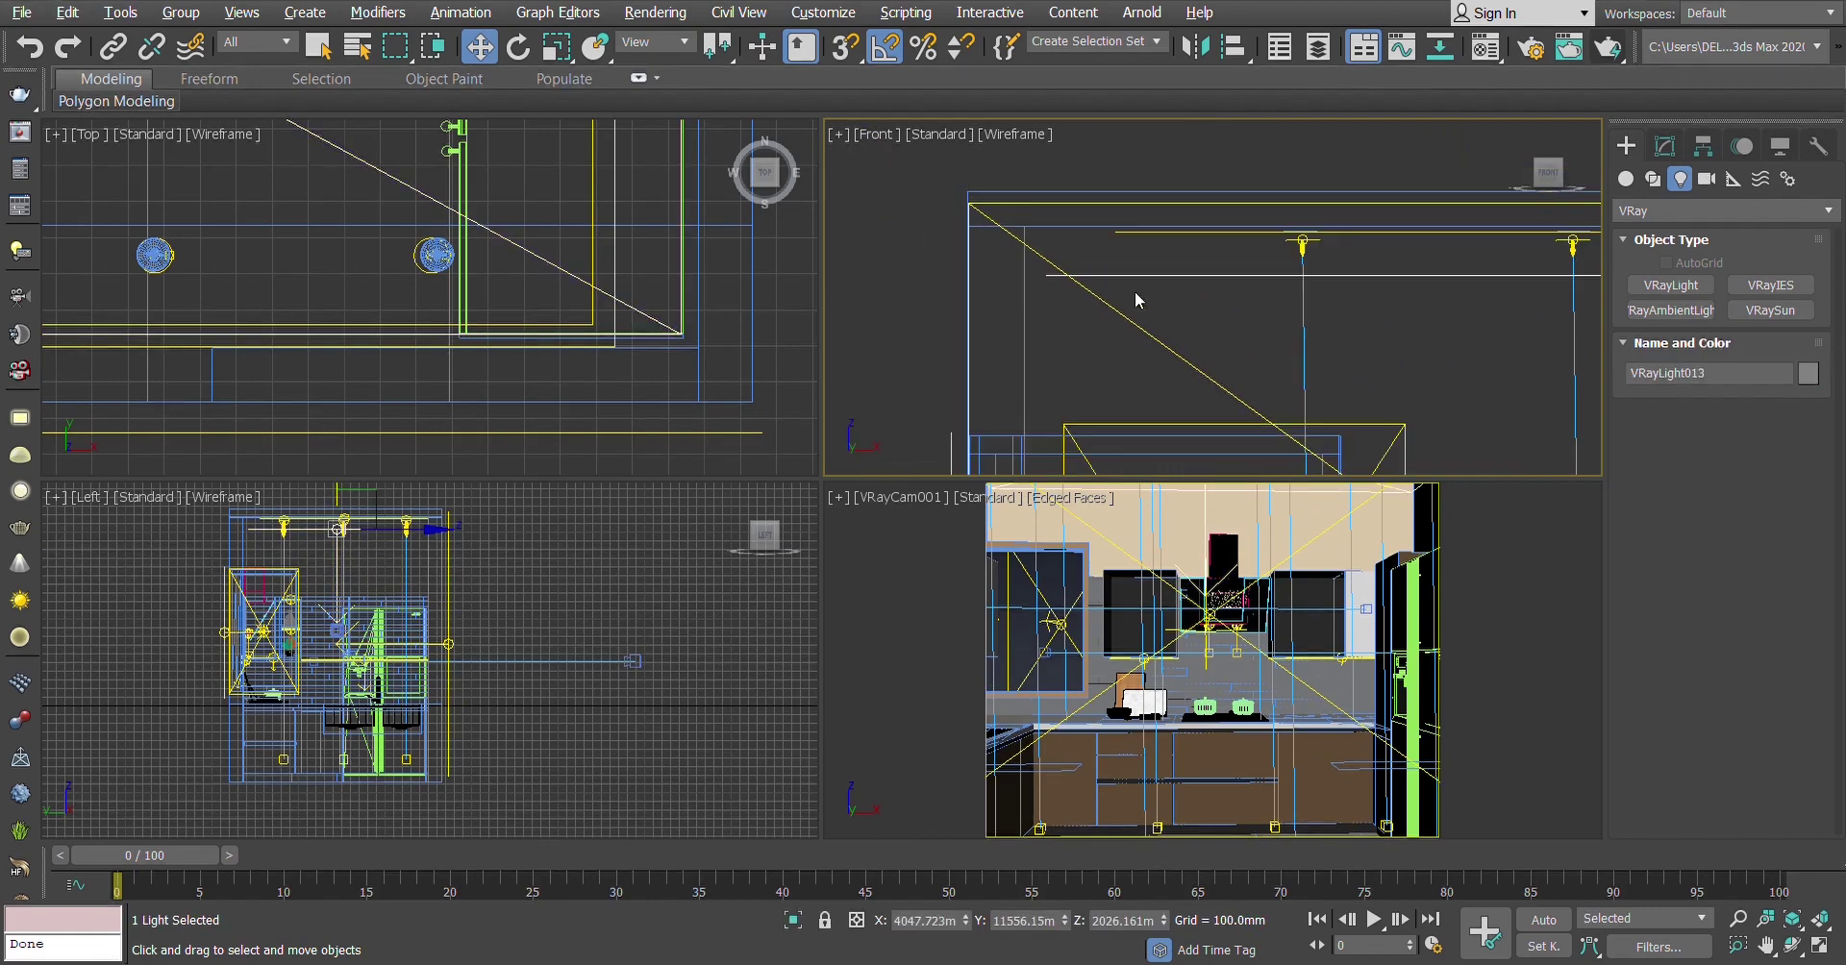
scroll(1136, 300, down, 2)
drag(1417, 252, 1359, 227)
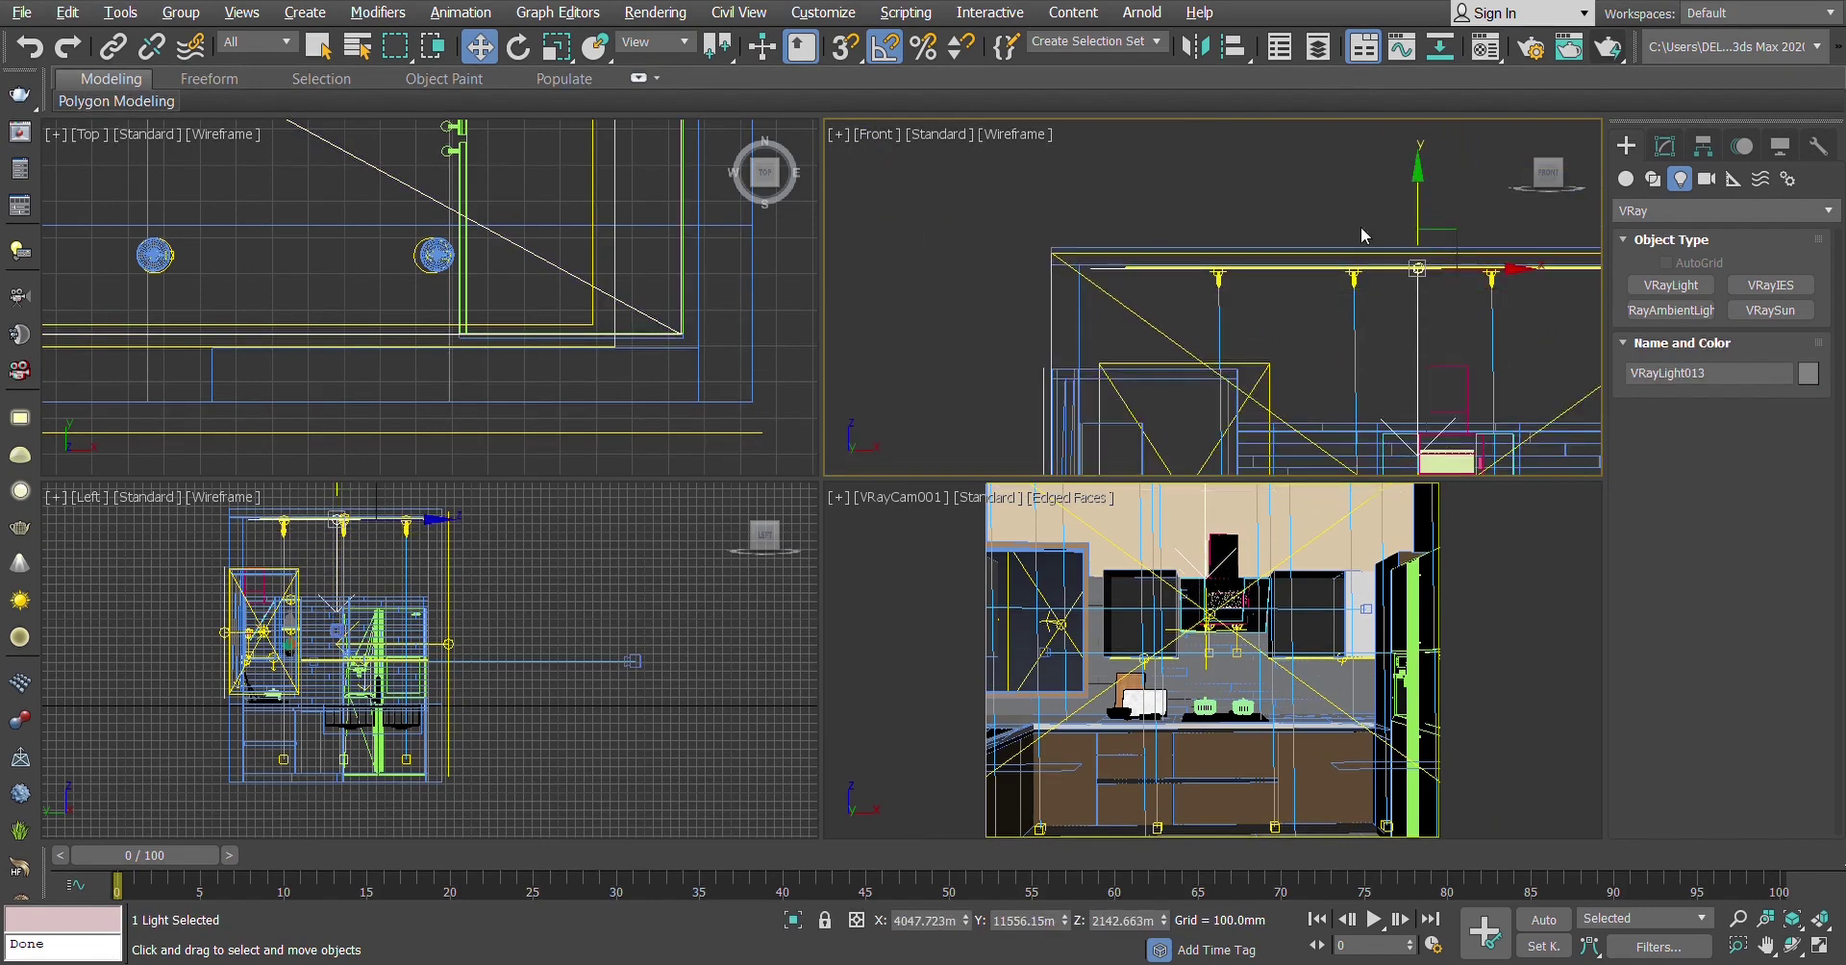
scroll(1096, 261, up, 8)
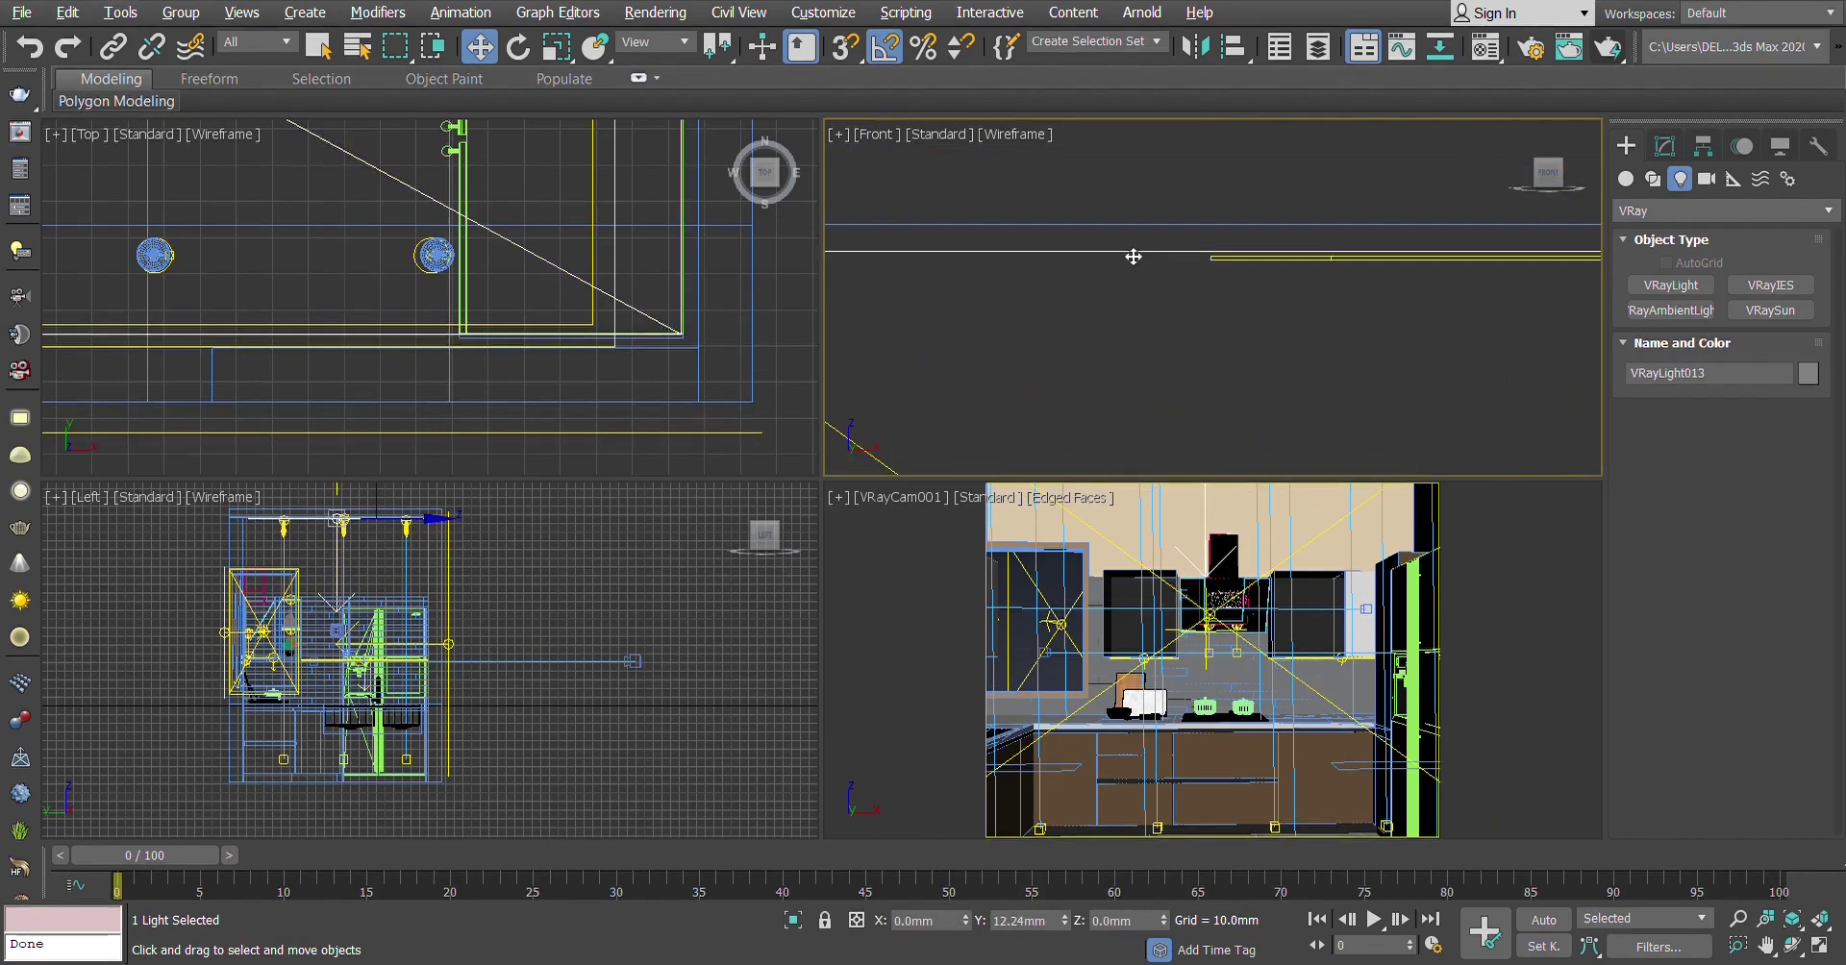
drag(1133, 256, 1138, 235)
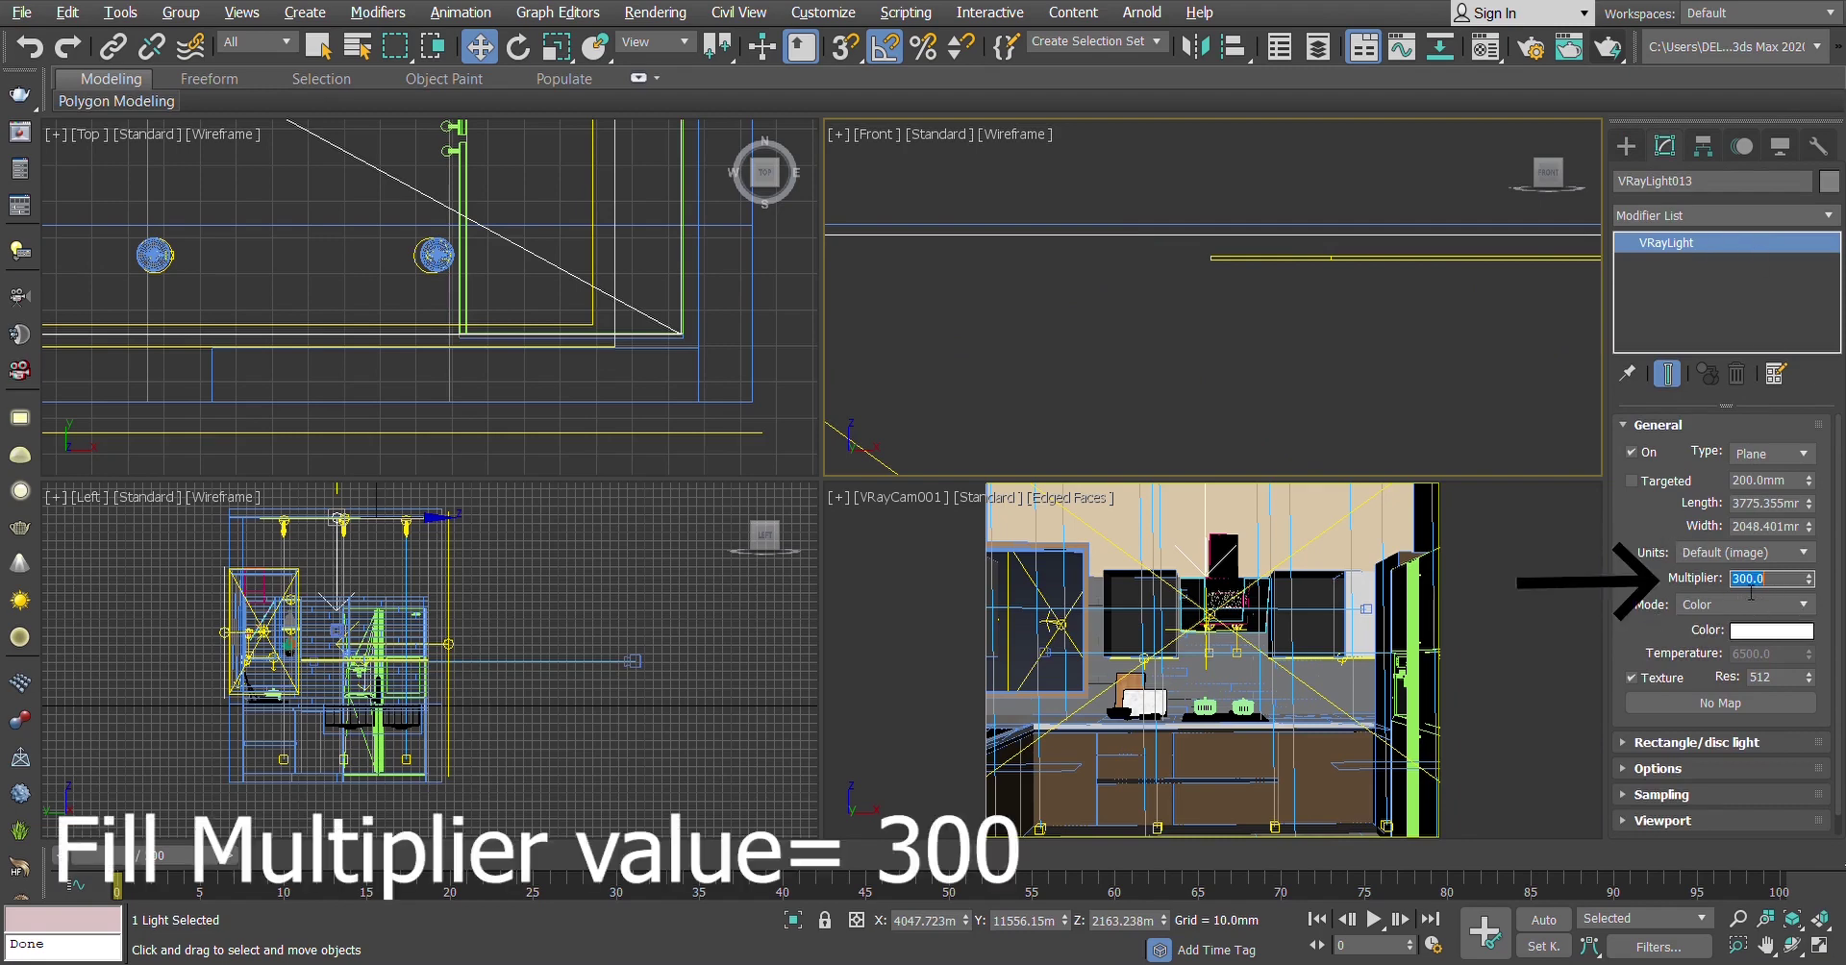
Expand the Options rollout of VRayLight013 in the Modify panel
scroll(1735, 741, down, 1)
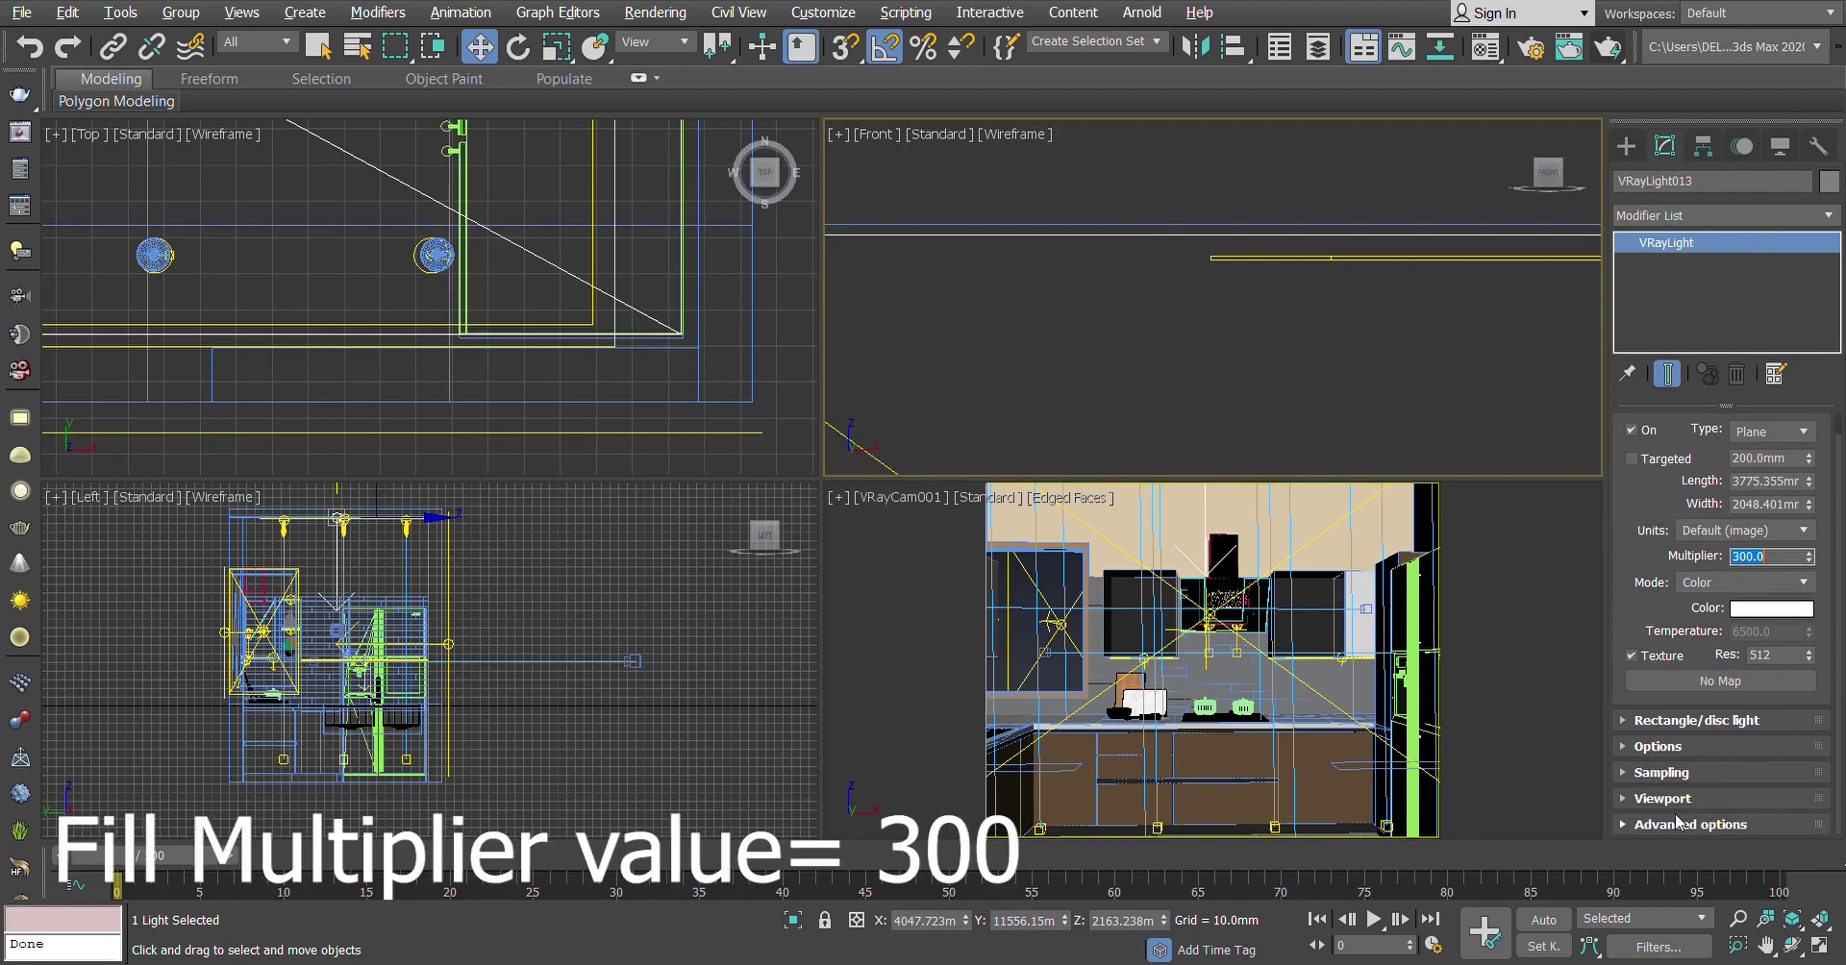
click(1710, 742)
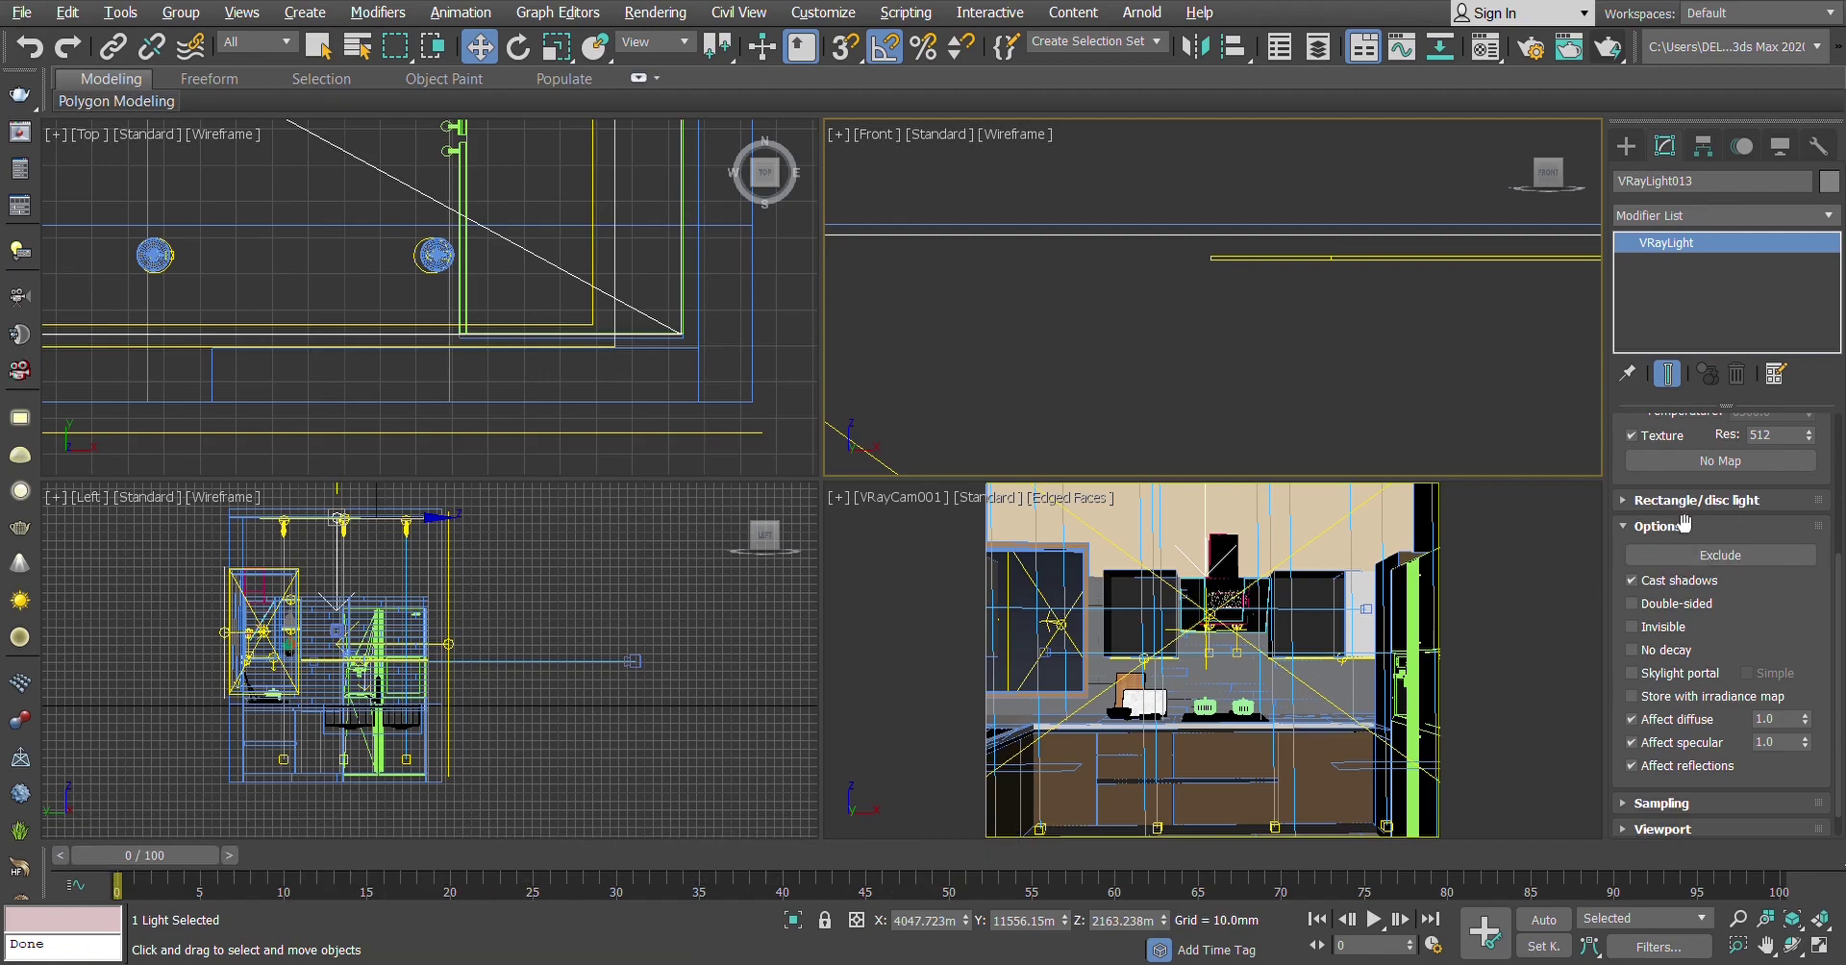